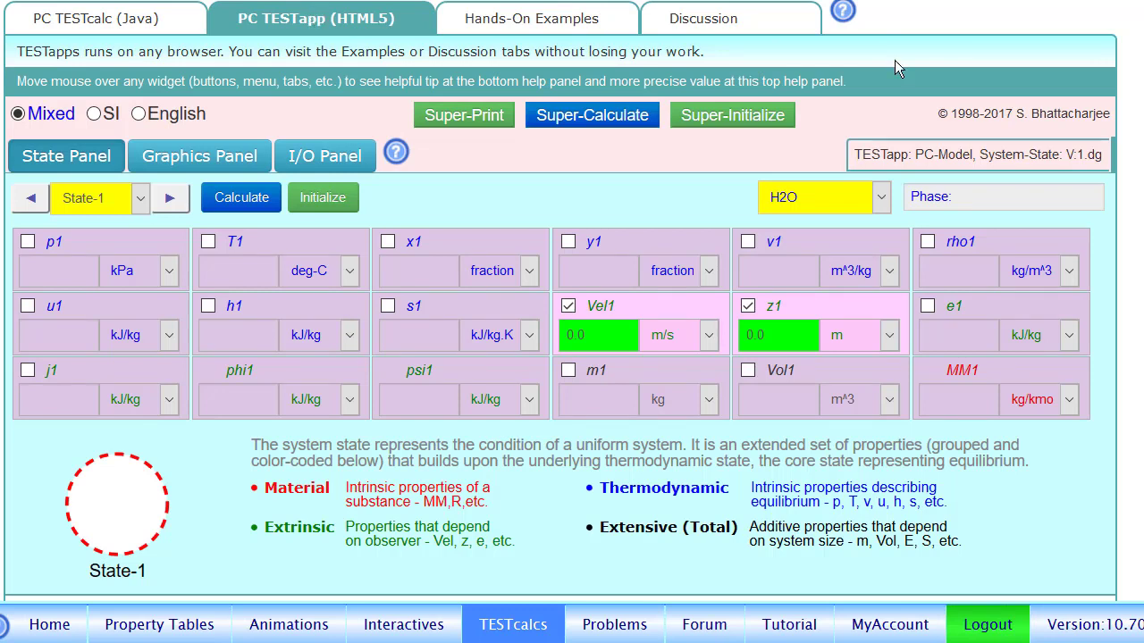
Switch the working substance from H2O to R-134a.
left_click(822, 200)
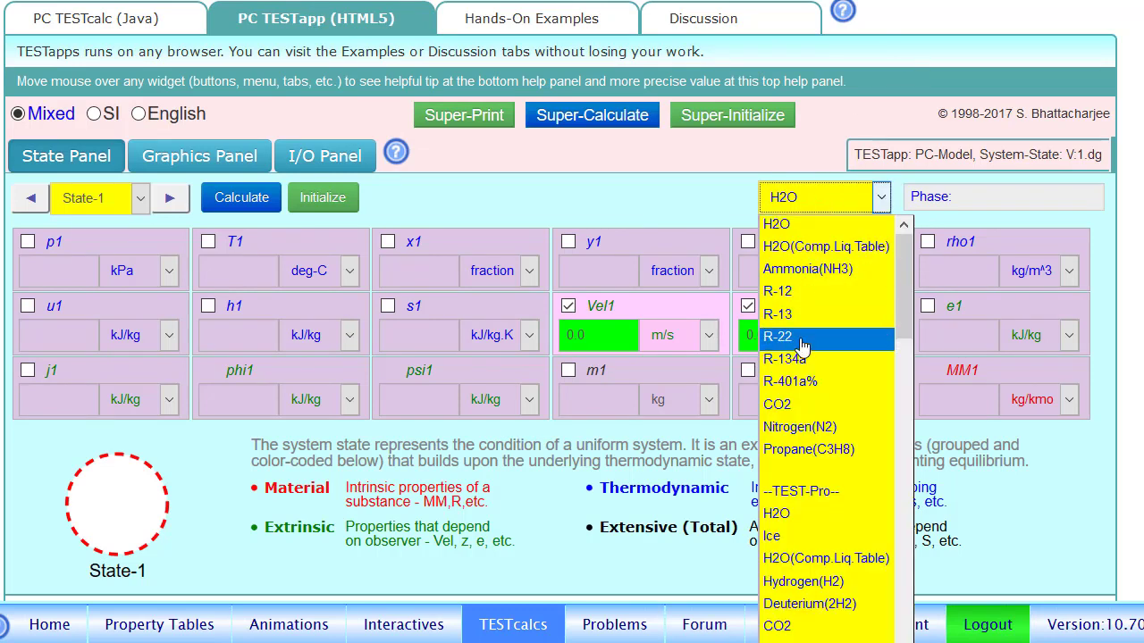
left_click(791, 360)
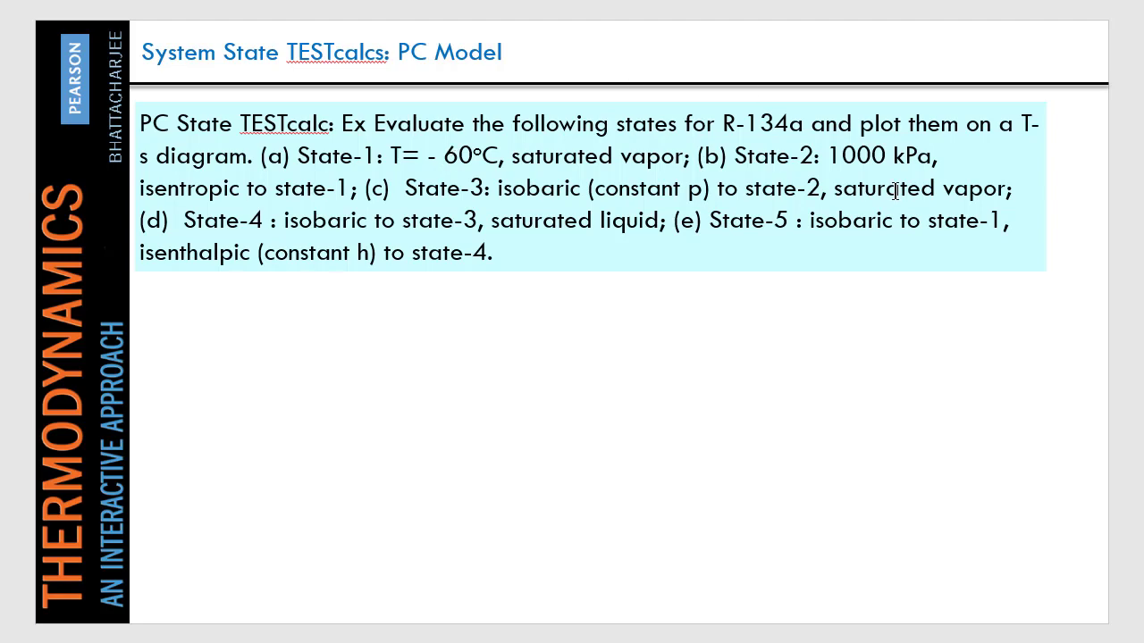
mouse_move(903, 642)
left_click(903, 616)
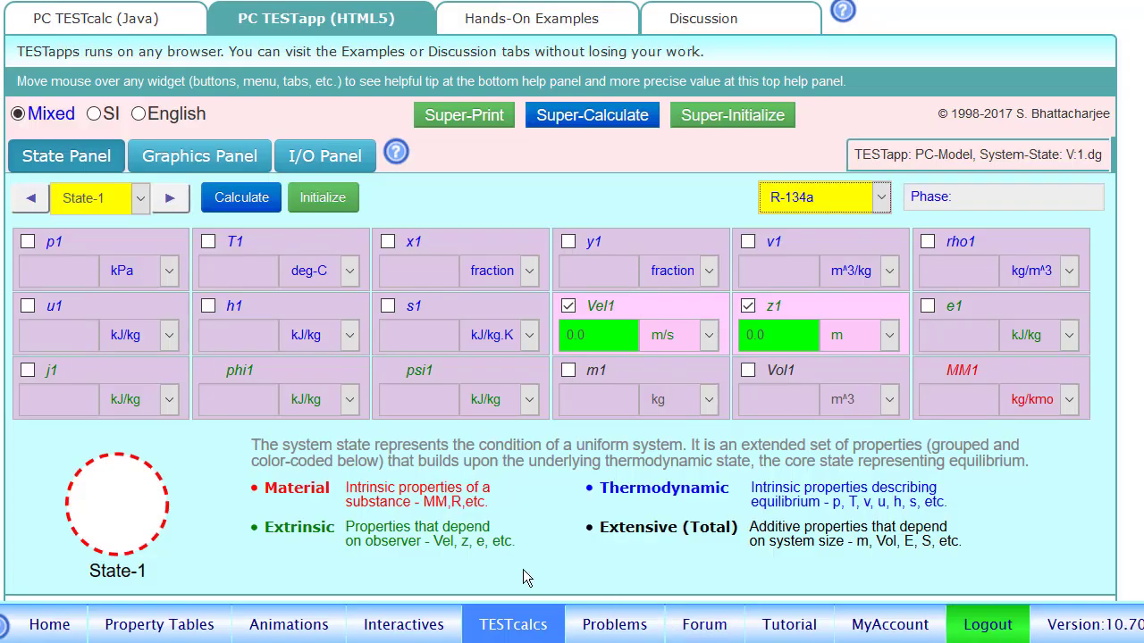
Calculate State-1 as saturated vapor (x1 = 1) at T1 = -60 °C, giving p1 16.300 kPa.
left_click(205, 245)
key("BackSpace")
type("-60")
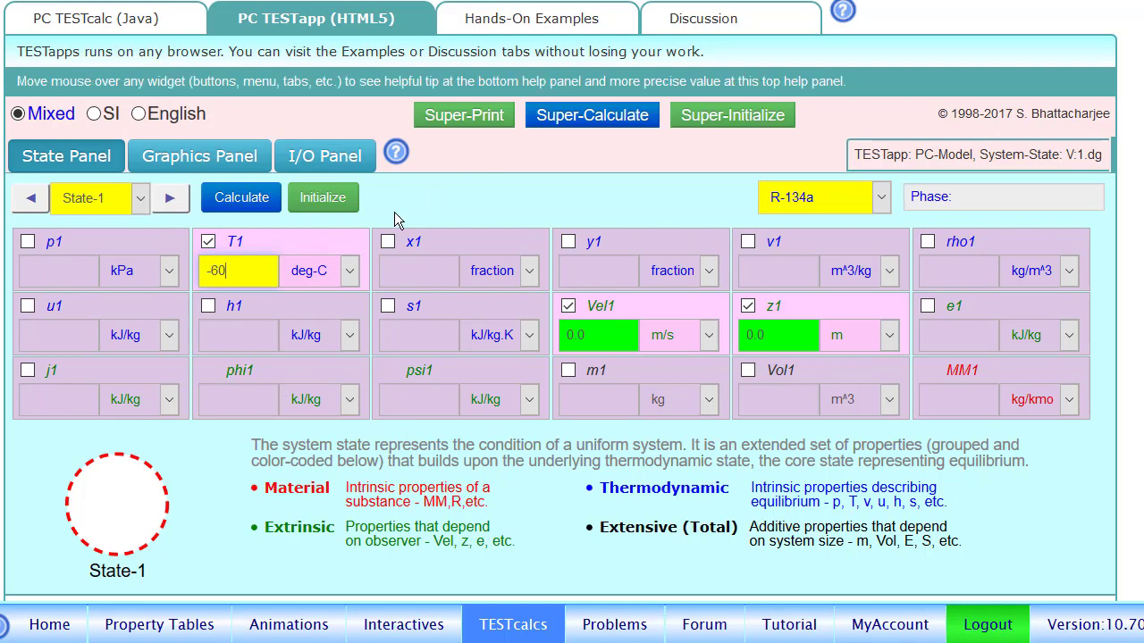
left_click(387, 242)
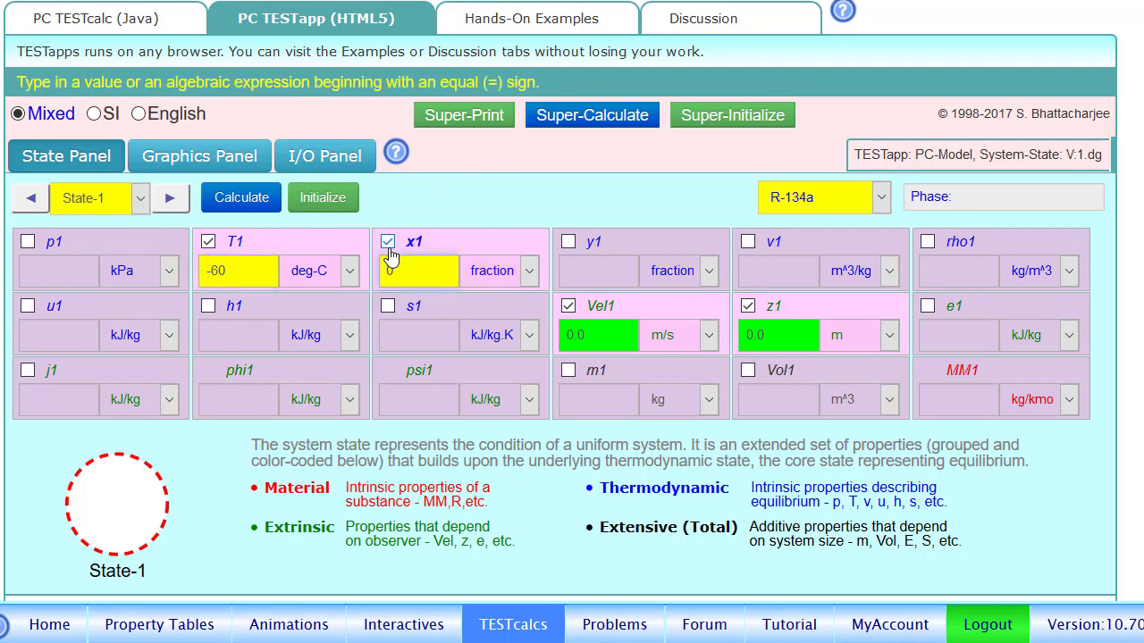
type("1")
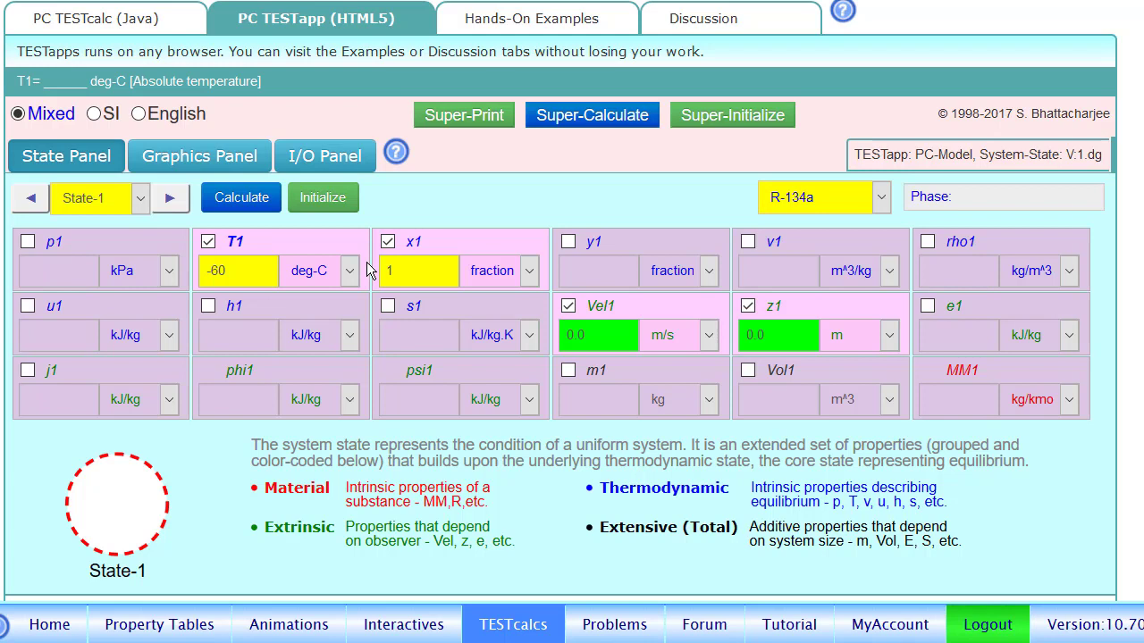
left_click(215, 202)
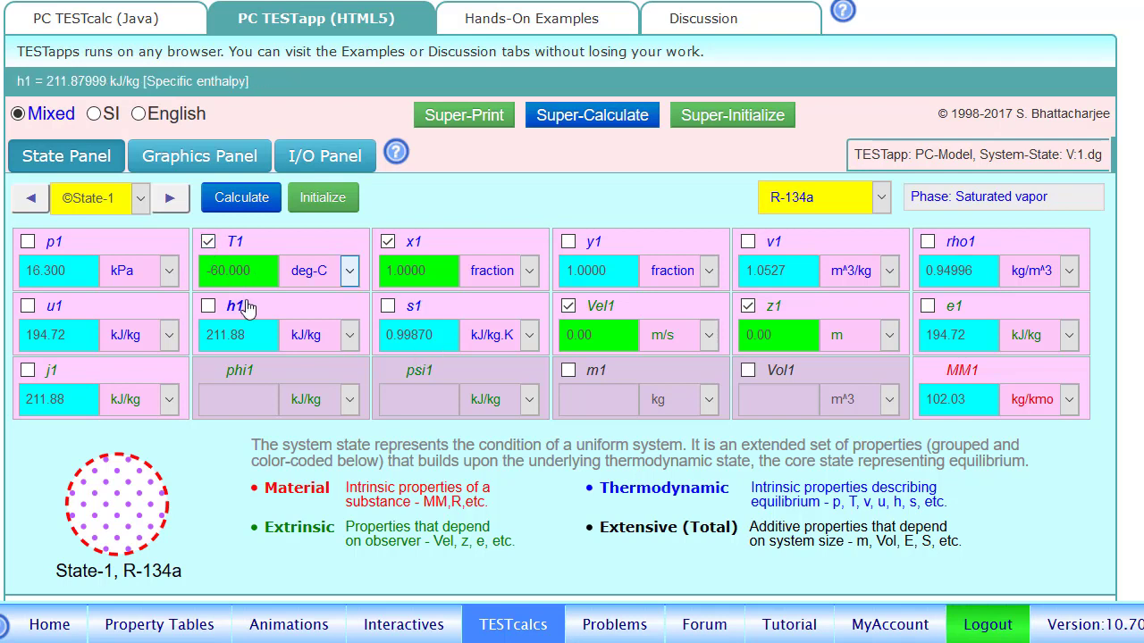
left_click(170, 198)
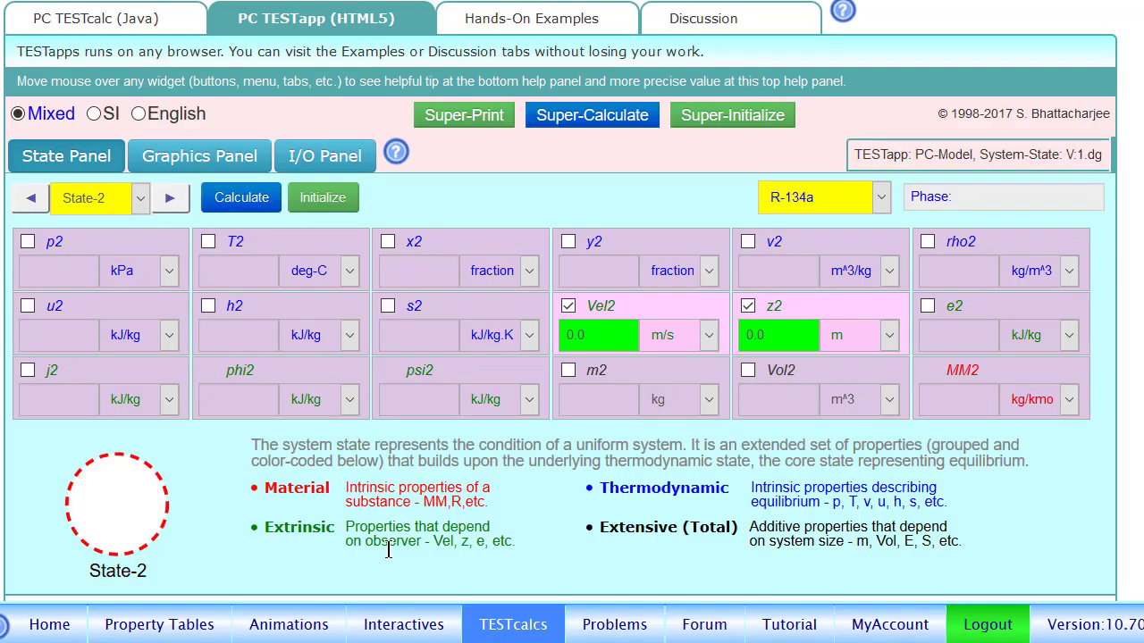
left_click(30, 211)
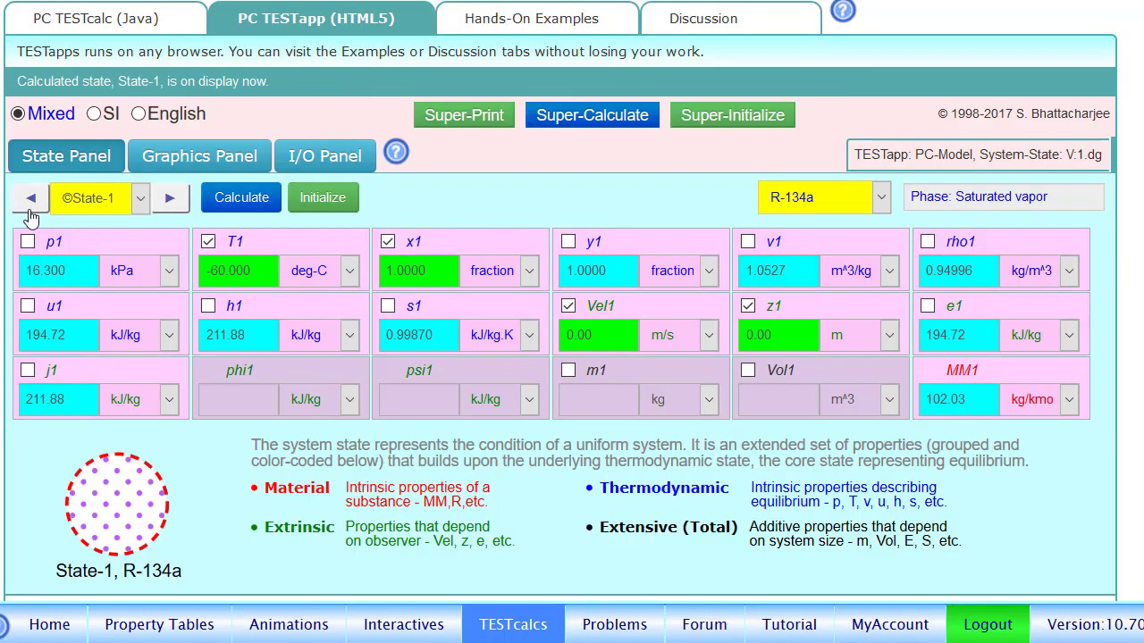
Calculate State-2 with p2 = 1000 kPa and s2 = s1, giving superheated vapor at 65.188 °C.
left_click(168, 198)
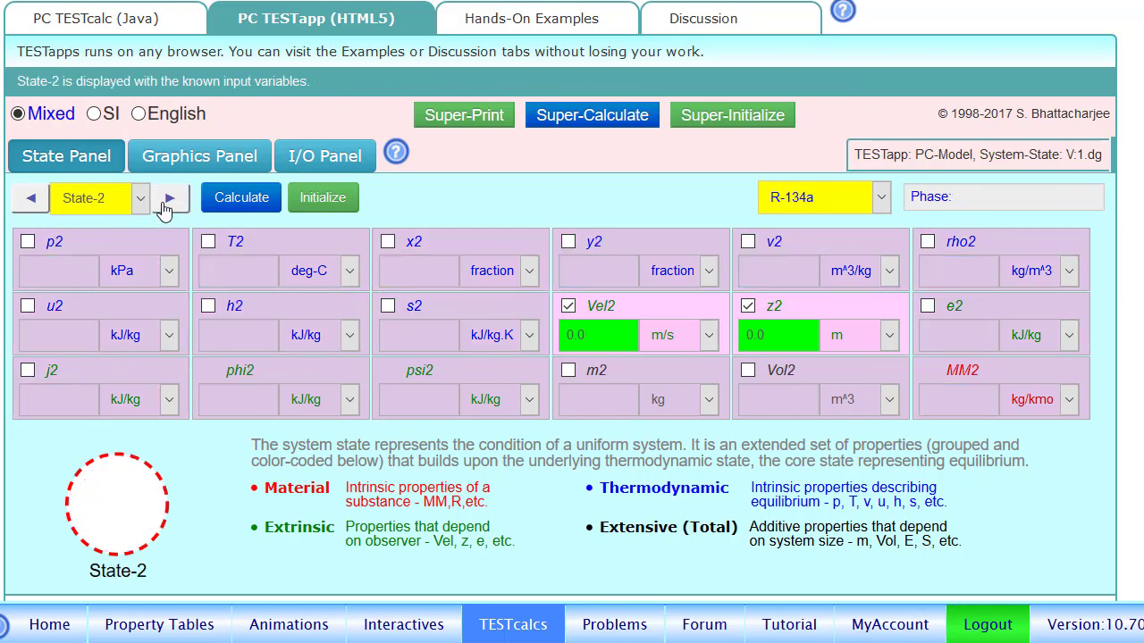
left_click(28, 246)
key("BackSpace")
type("1000")
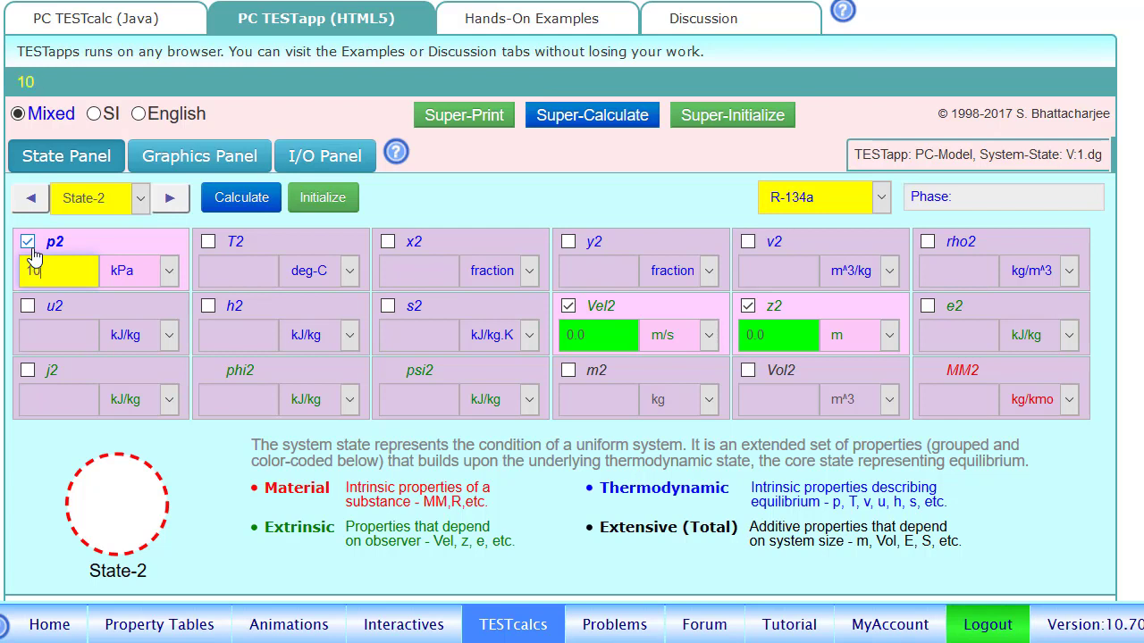
left_click(388, 310)
type("=s1")
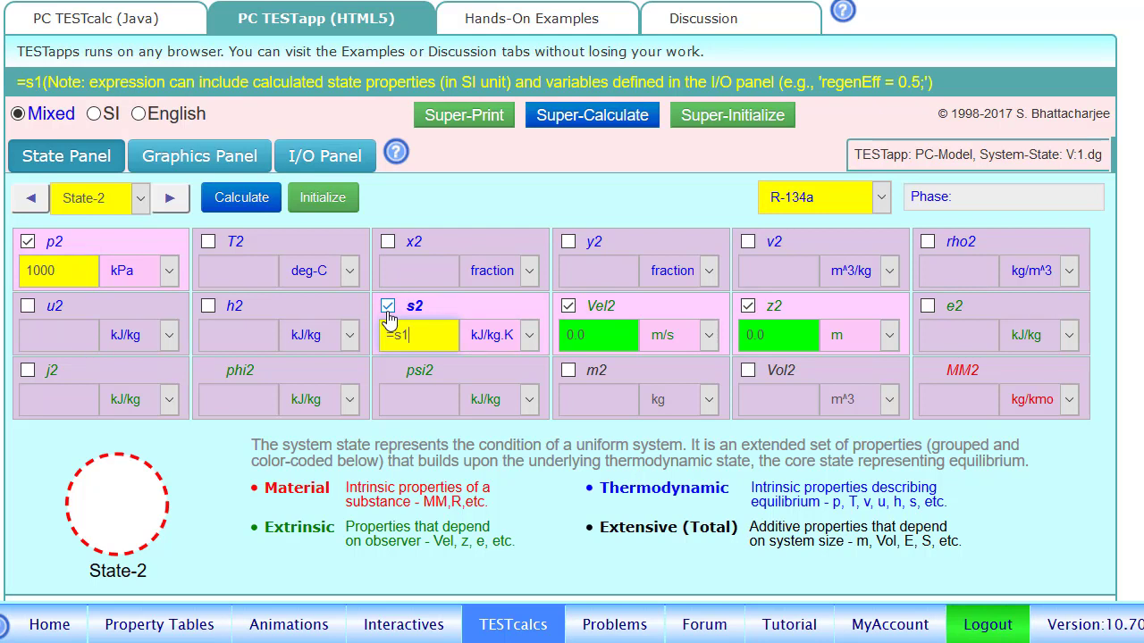
left_click(262, 204)
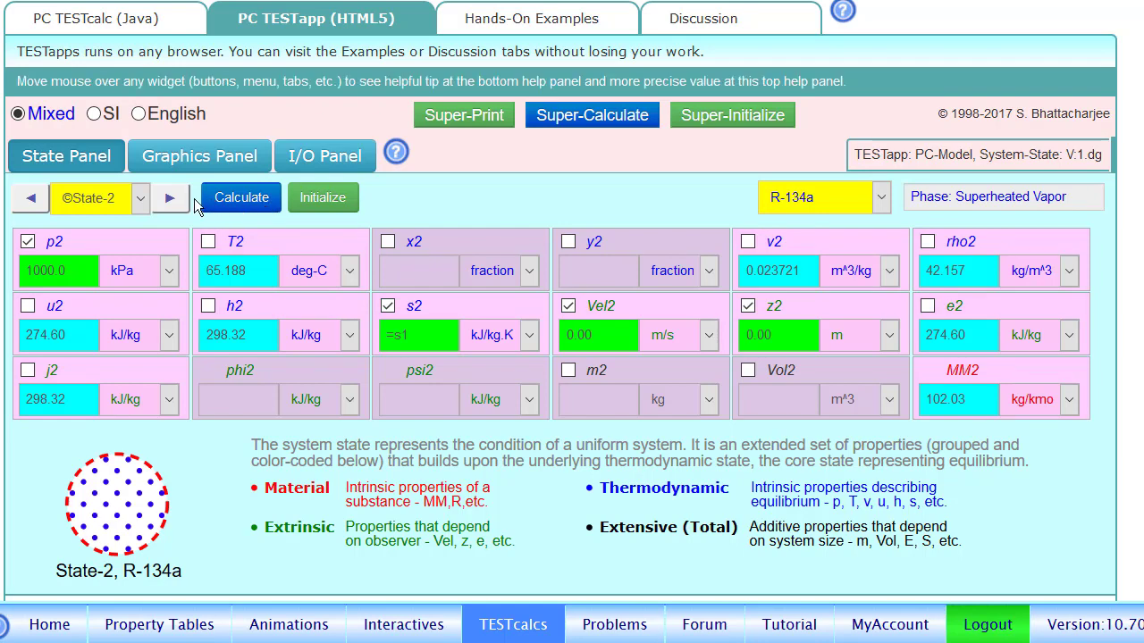
left_click(170, 198)
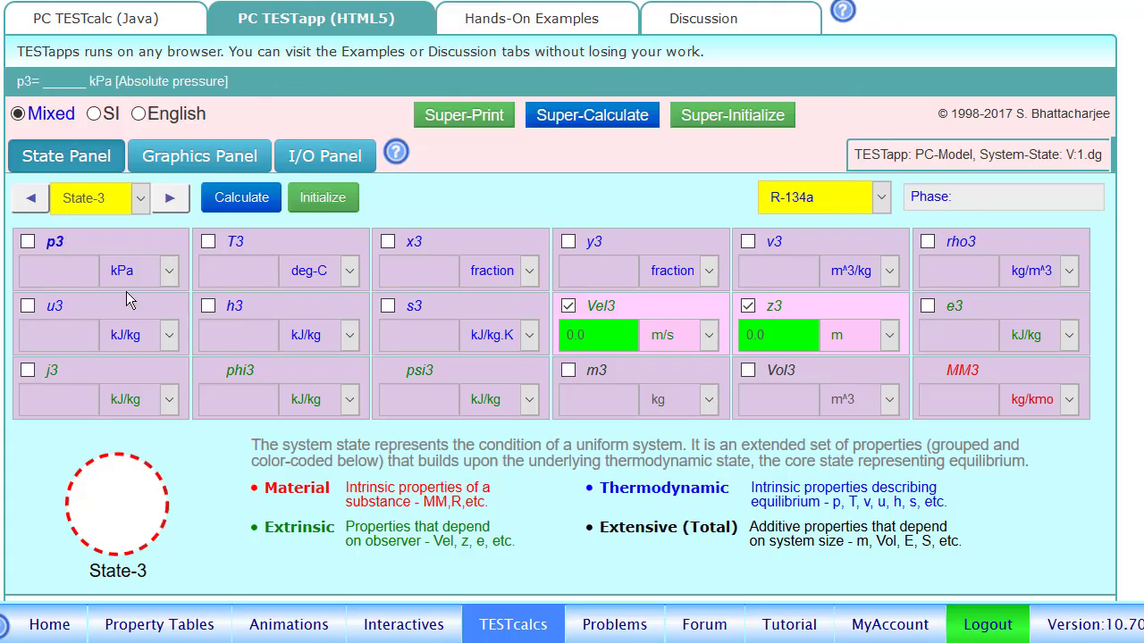
Calculate State-3 with p3 = p2 and x3 = 1, giving T3 39.360 °C and h3 270.55 kJ/kg.
left_click(27, 242)
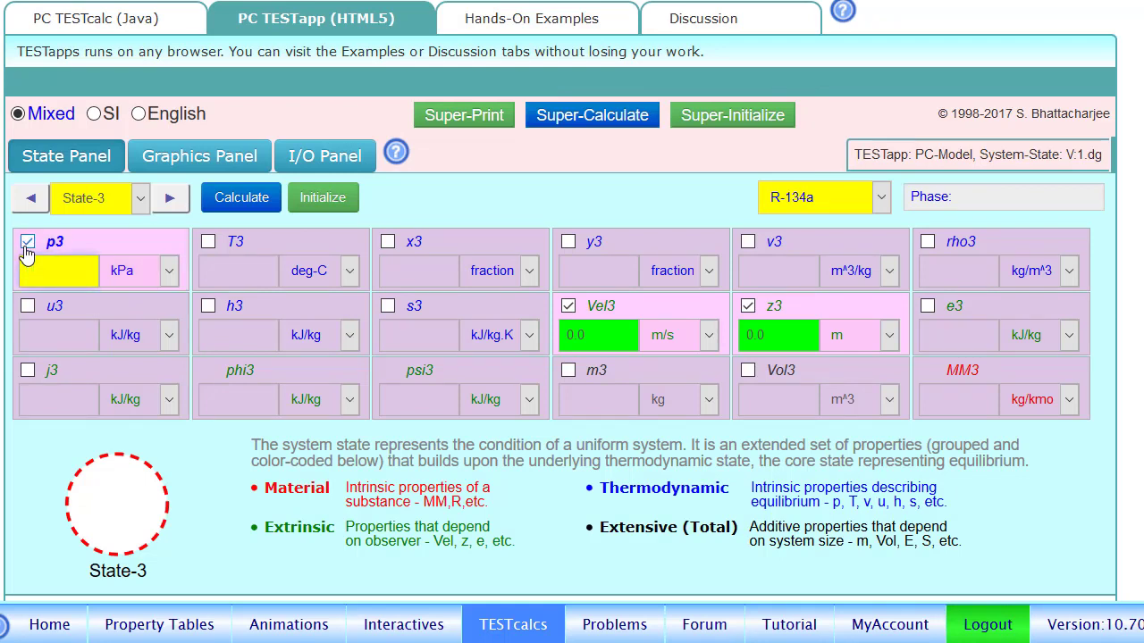
type("=p2")
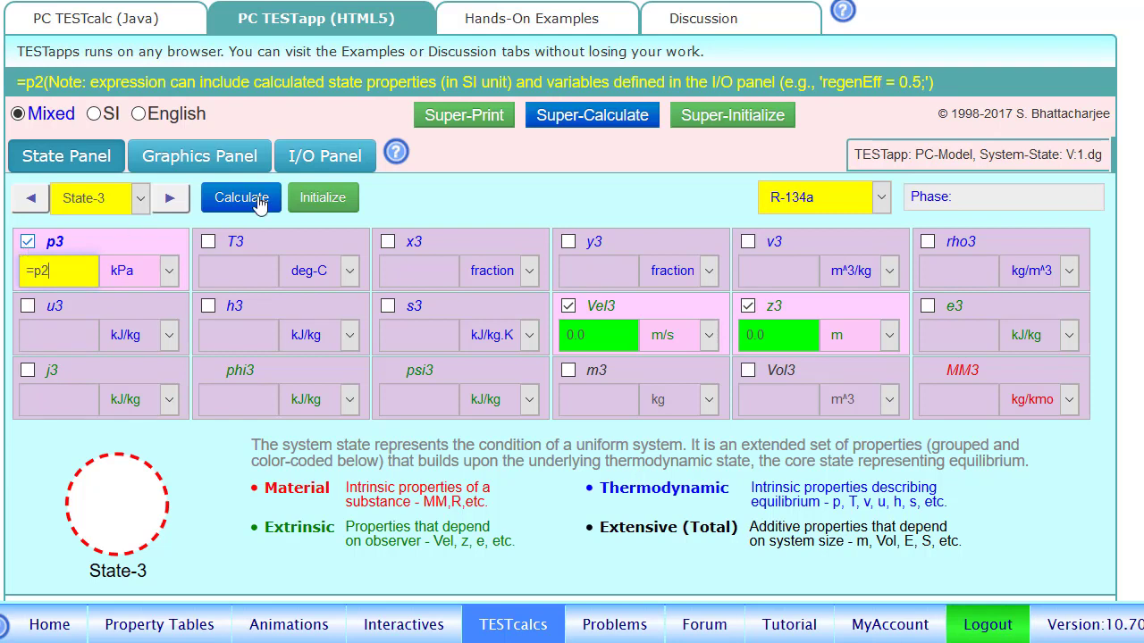
left_click(388, 242)
key("BackSpace")
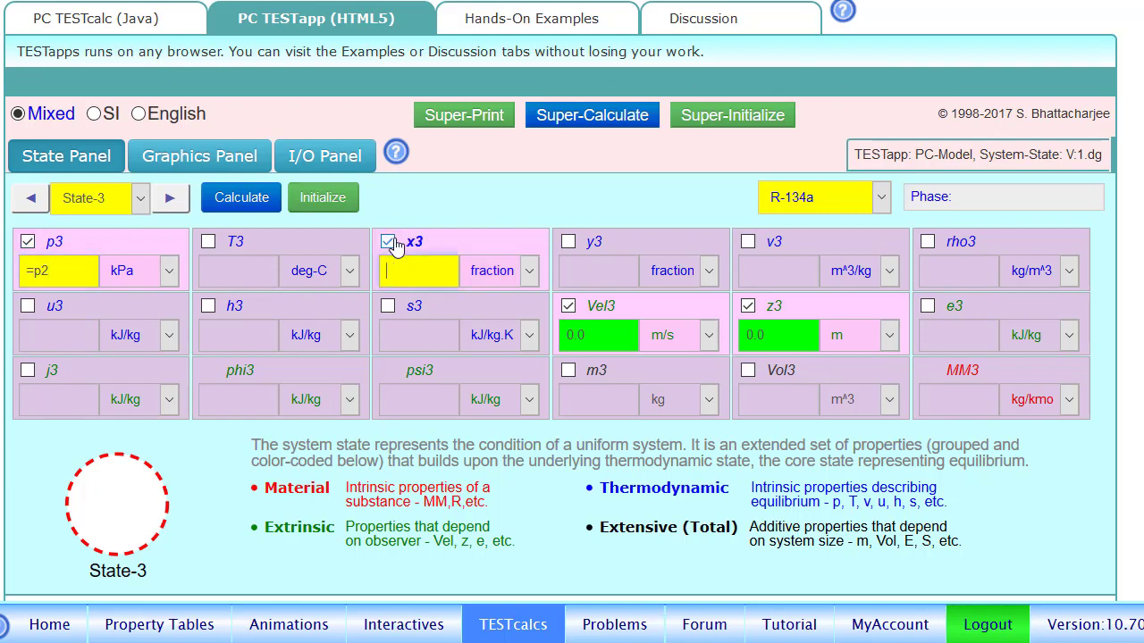
type("1")
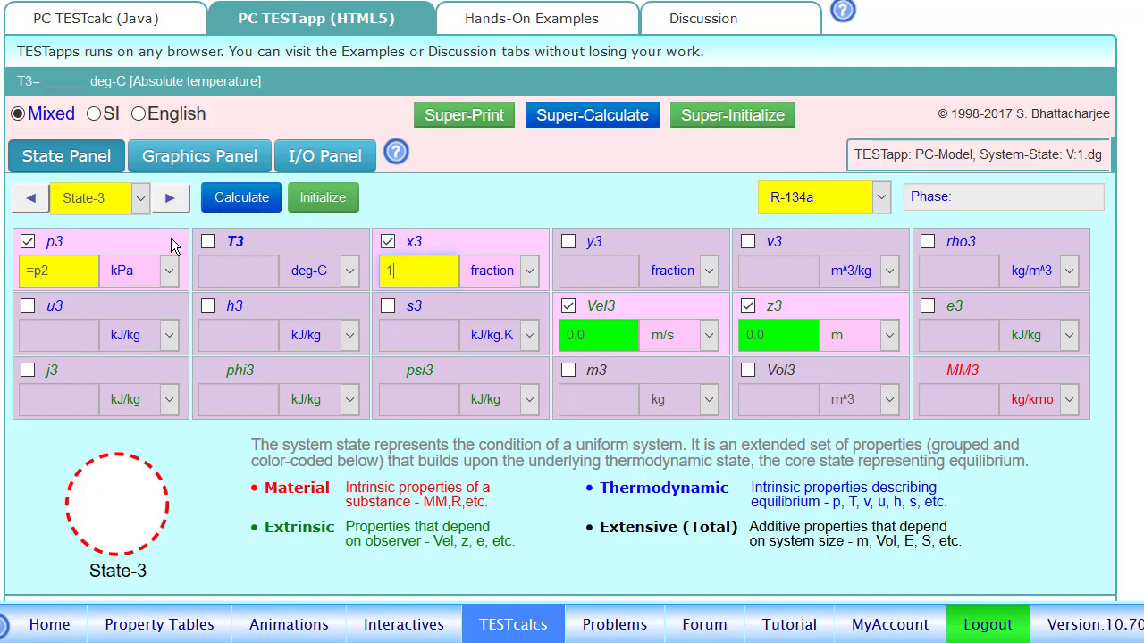
left_click(241, 200)
left_click(241, 200)
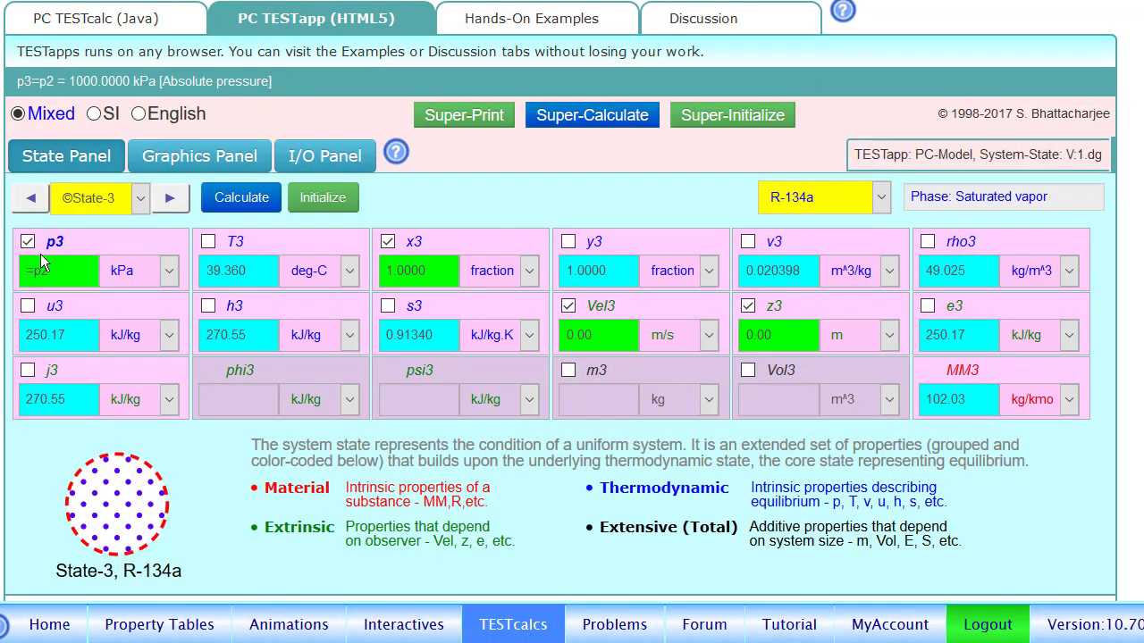
Calculate State-4 with p4 = p3 and x4 = 0, giving h4 106.61 kJ/kg.
left_click(169, 197)
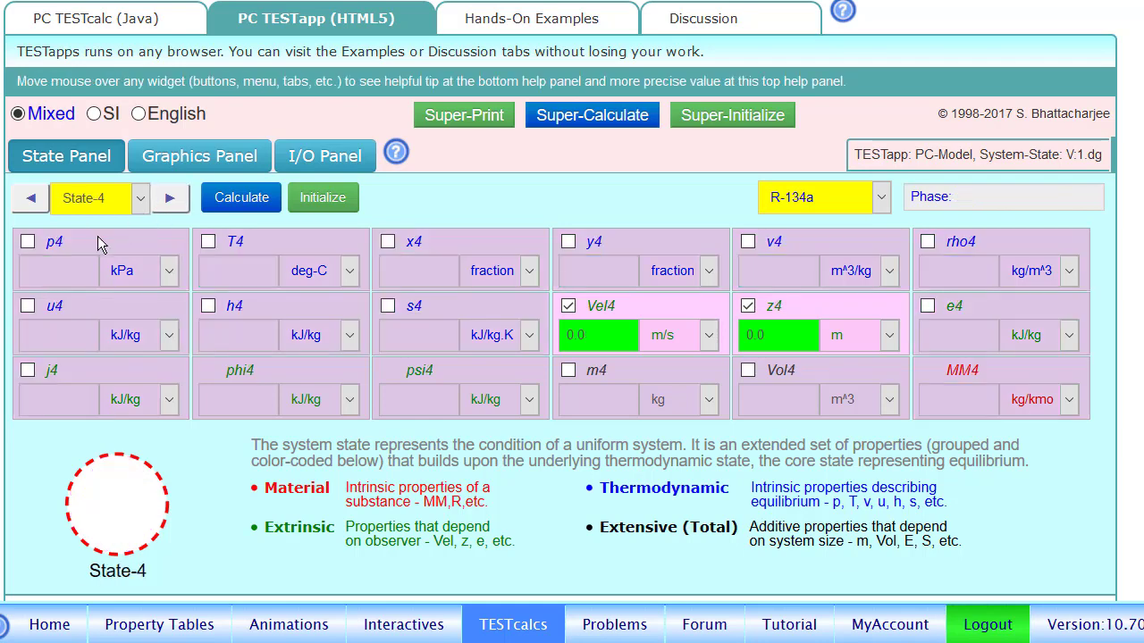
left_click(28, 242)
key("BackSpace")
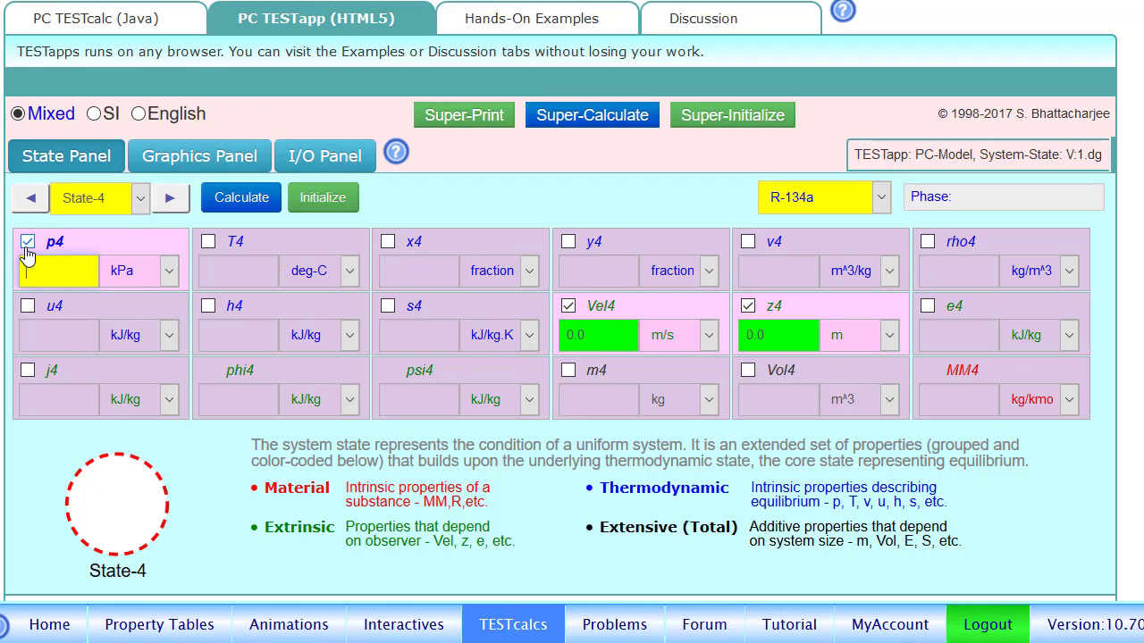
type("=p3")
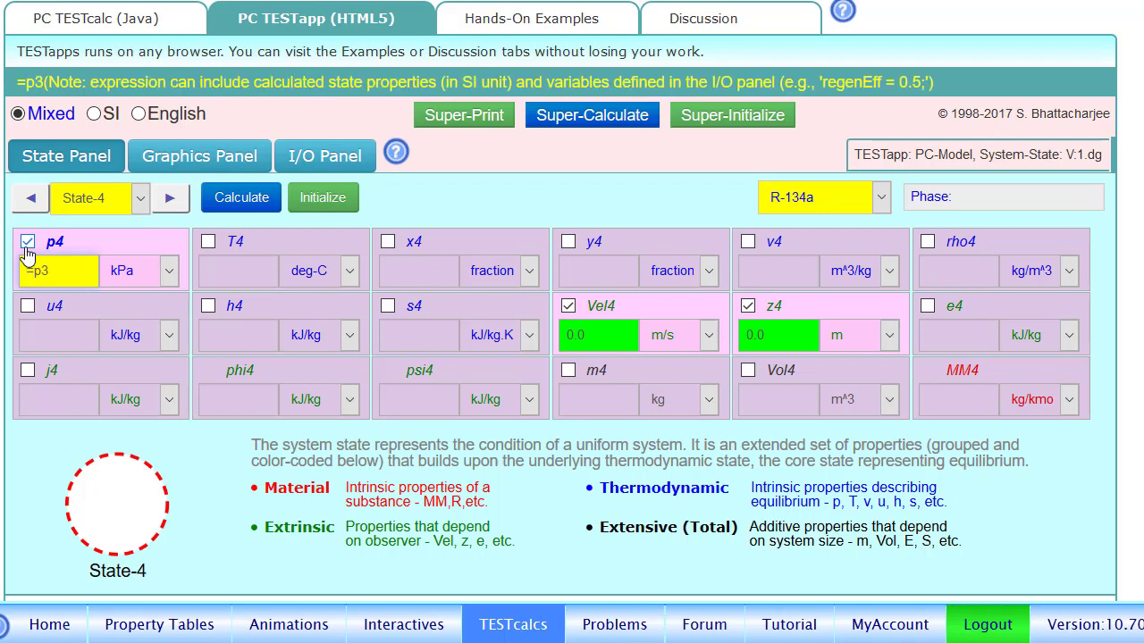
left_click(388, 242)
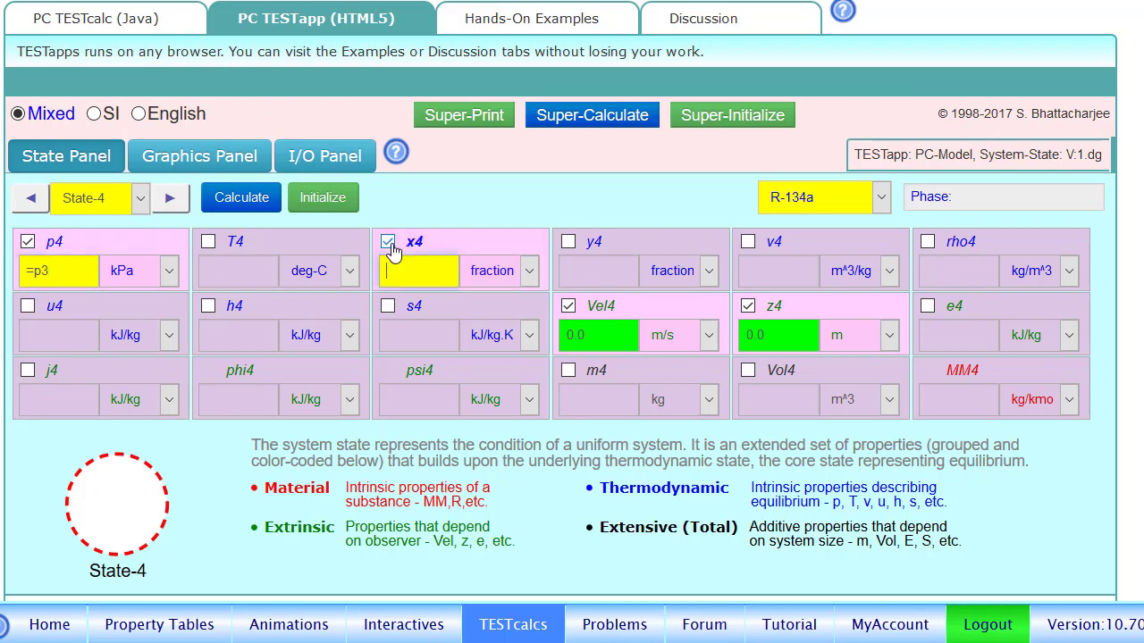
type("0")
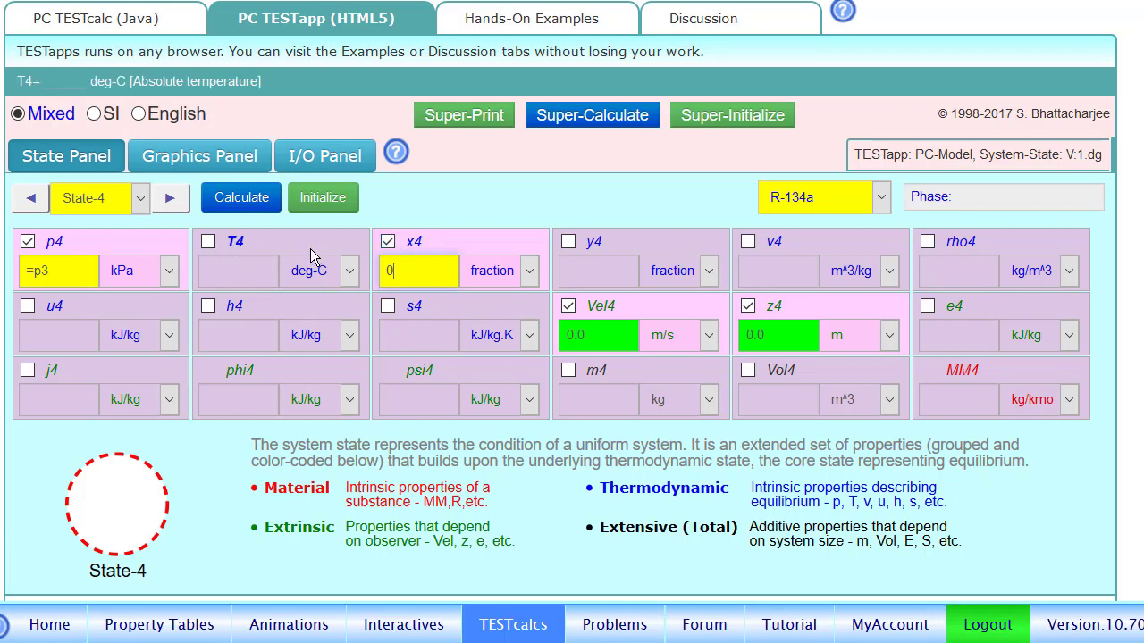
left_click(247, 199)
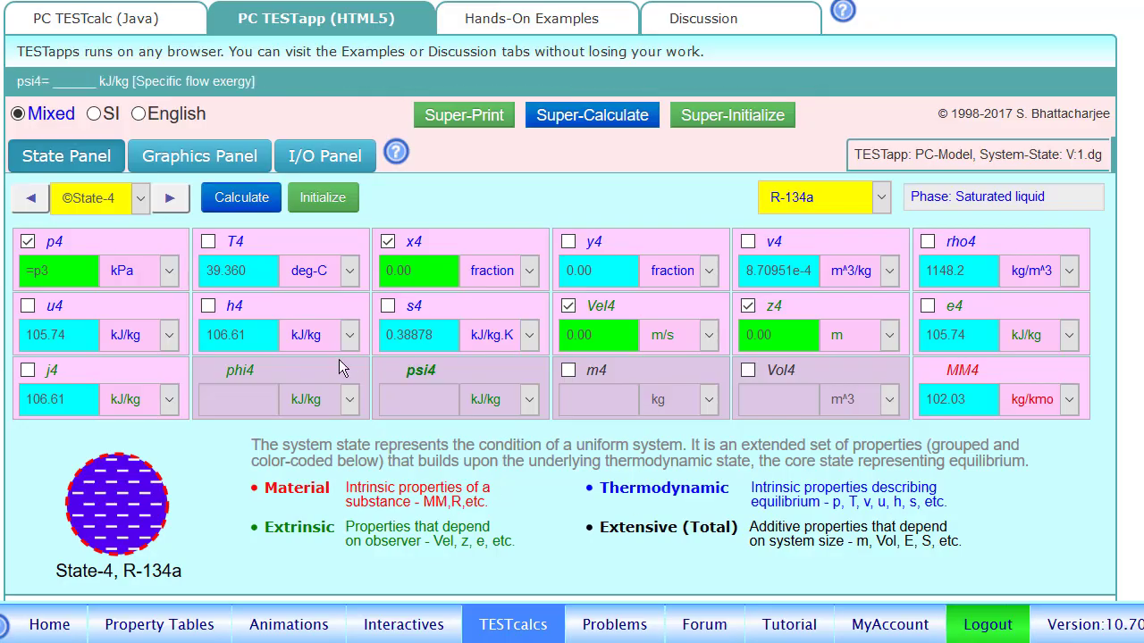
Calculate State-5 with p5 = p1 and h5 = h4, giving x5 0.54883 at -60 °C.
left_click(169, 197)
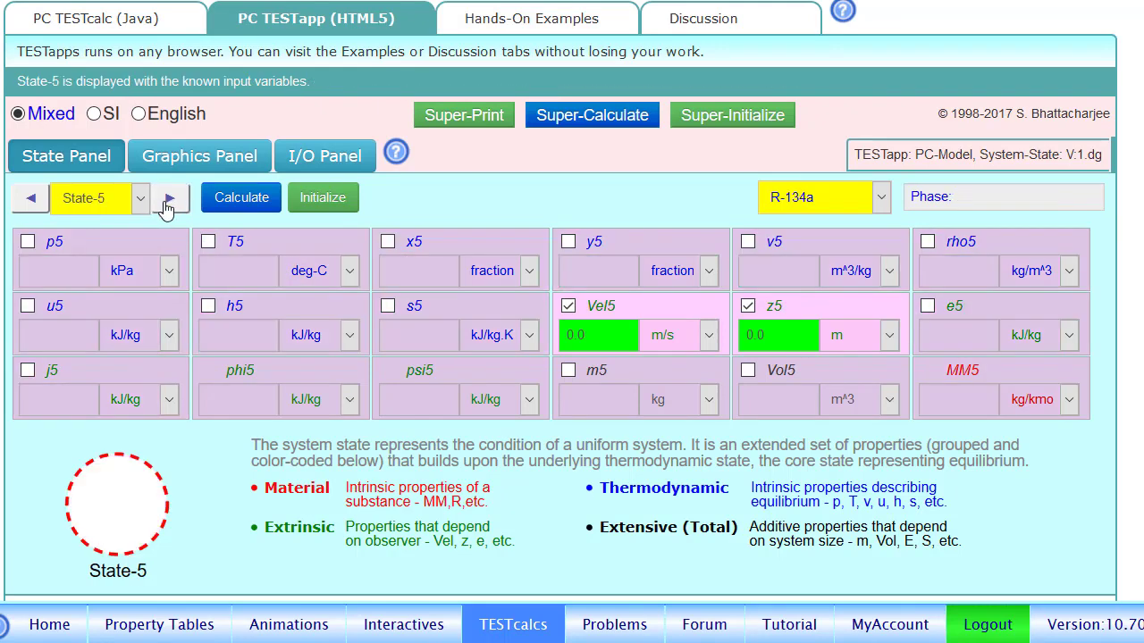
left_click(26, 246)
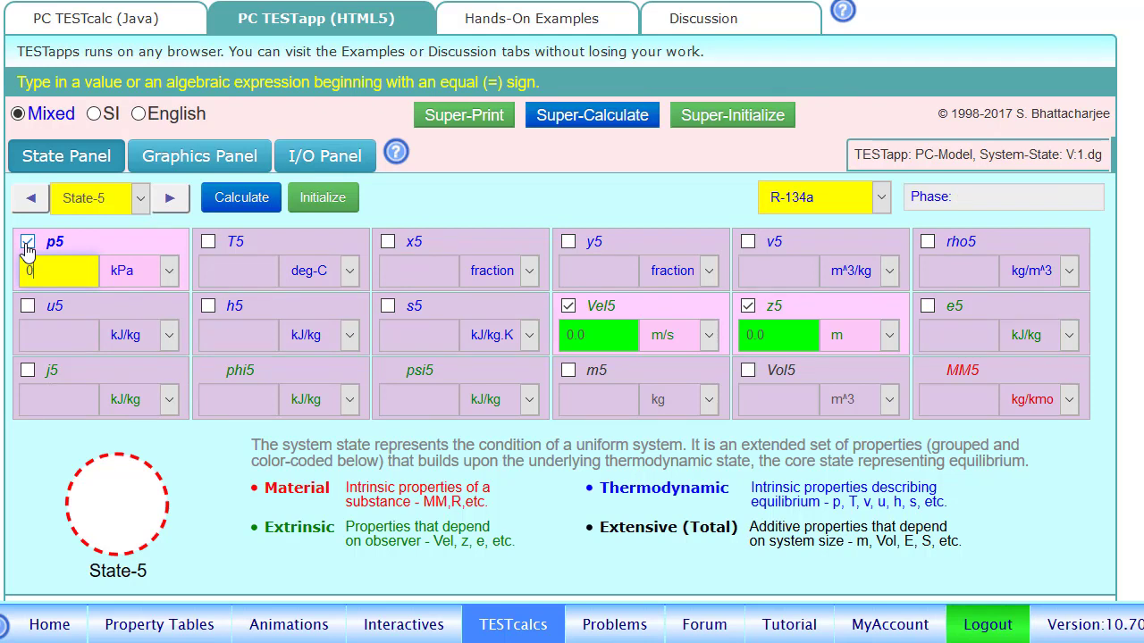
key("BackSpace")
type("=p")
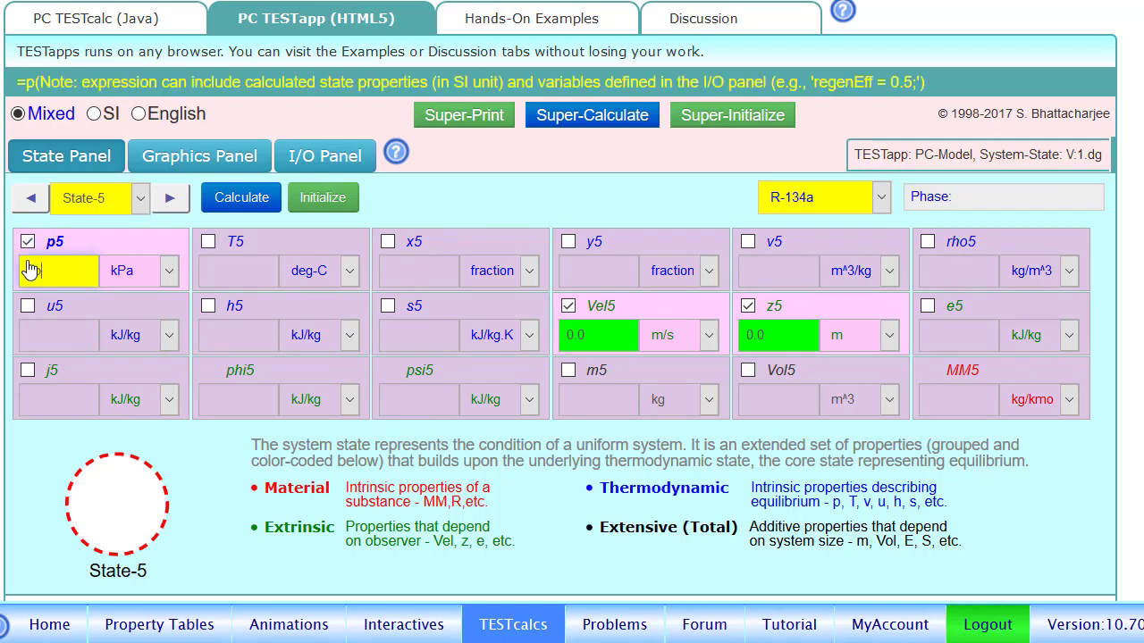
type("1")
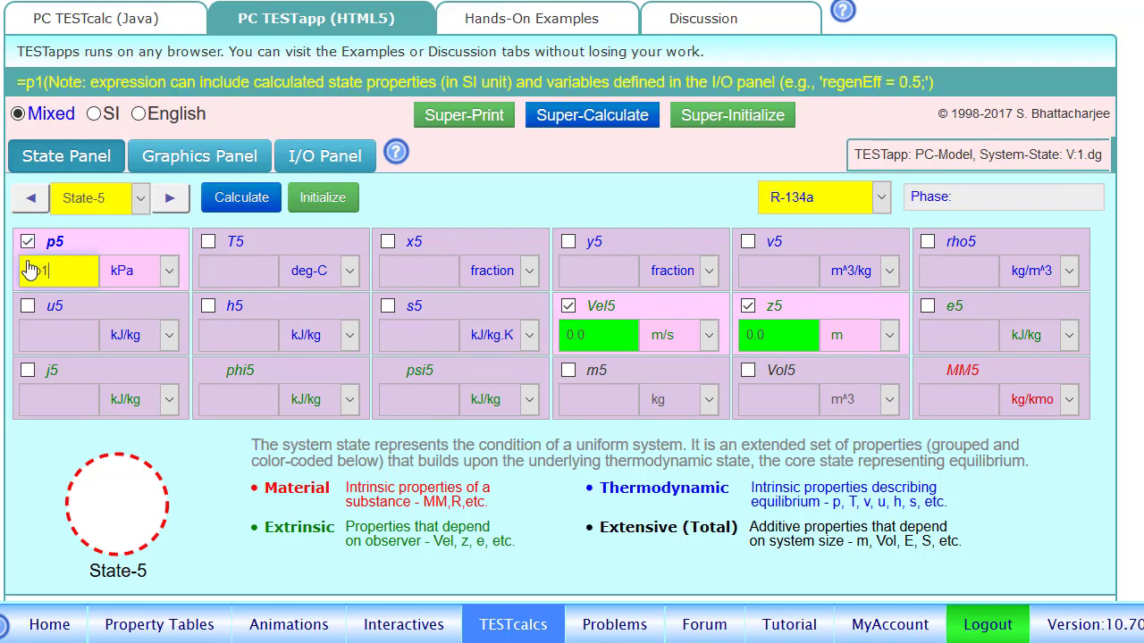
left_click(207, 306)
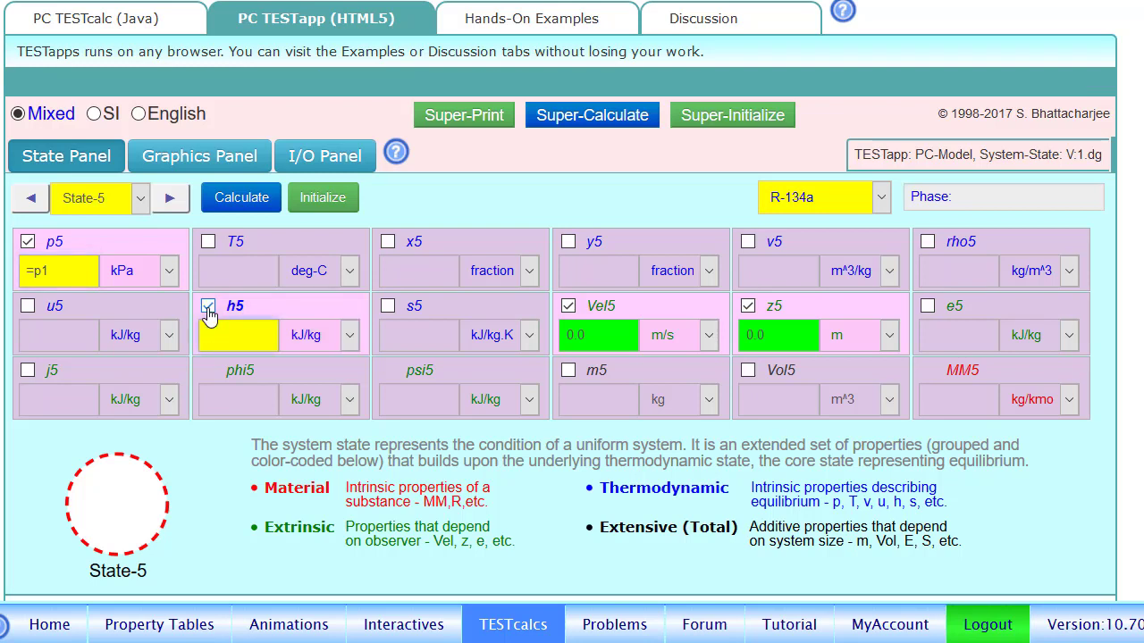
type("=h4")
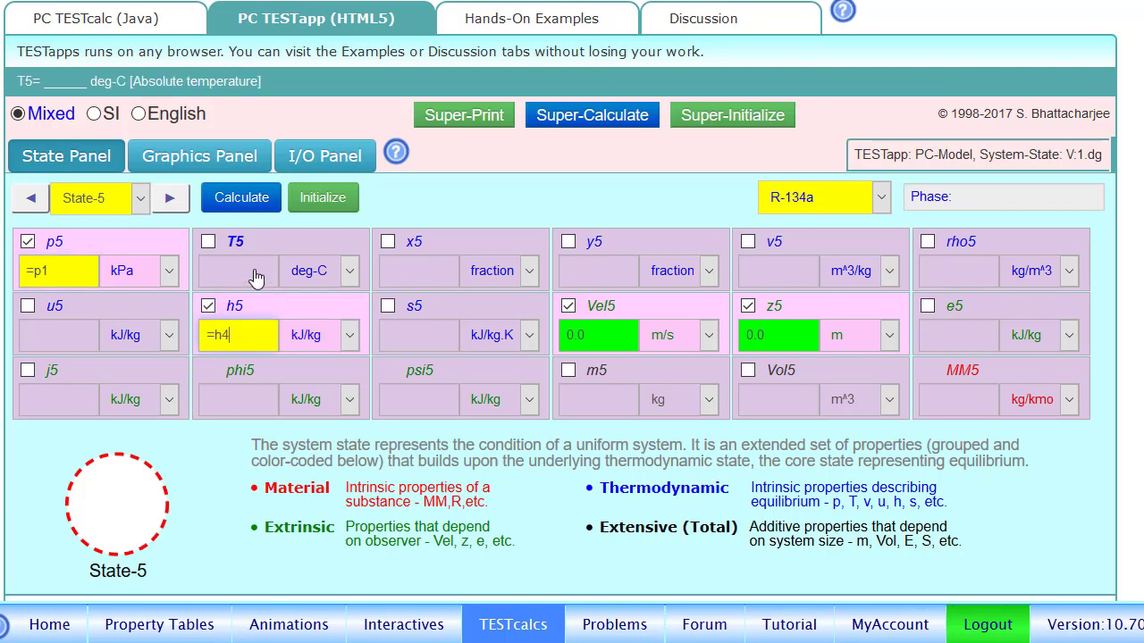
left_click(239, 211)
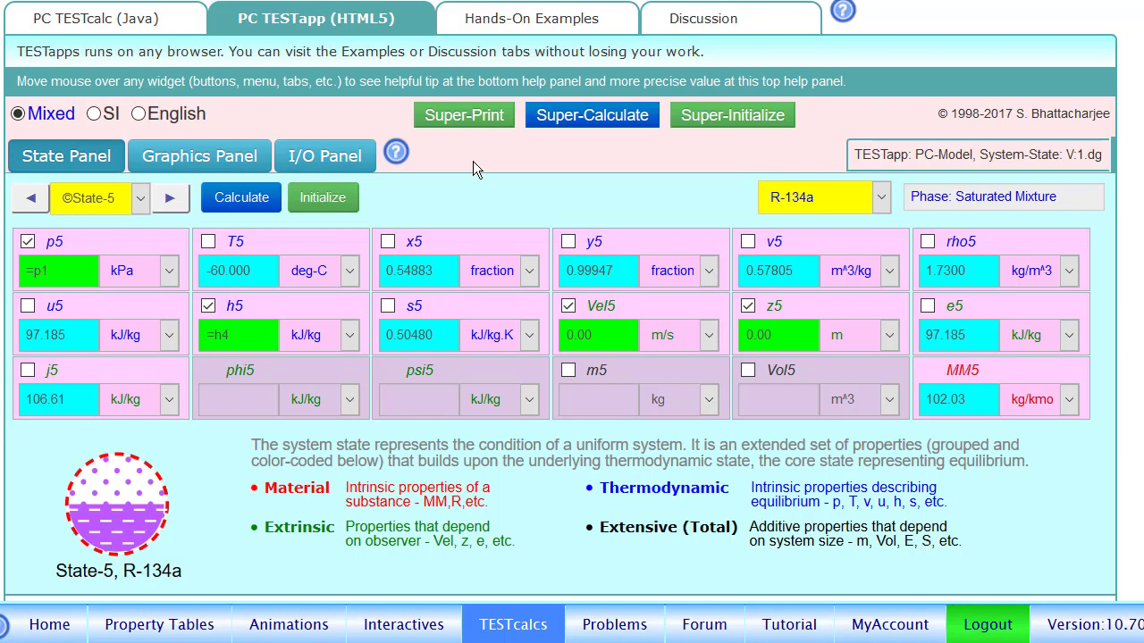
Plot states 1–5 on the R-134a T-s diagram with constant-pressure lines toggled.
left_click(206, 159)
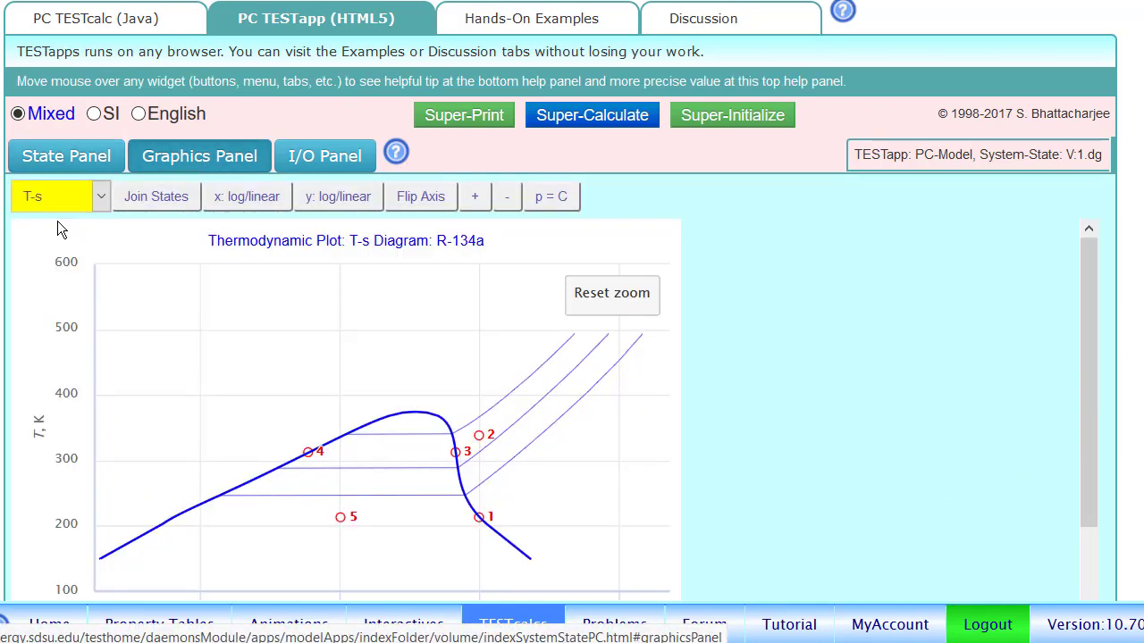
scroll(96, 392, "down", 2)
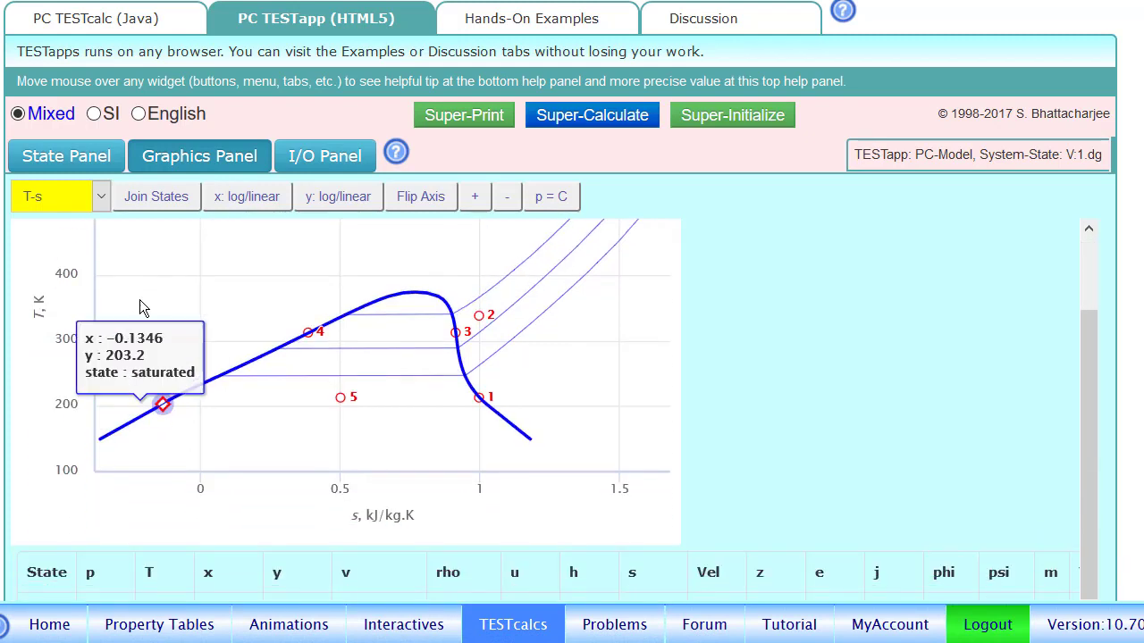
scroll(71, 303, "up", 2)
left_click(77, 205)
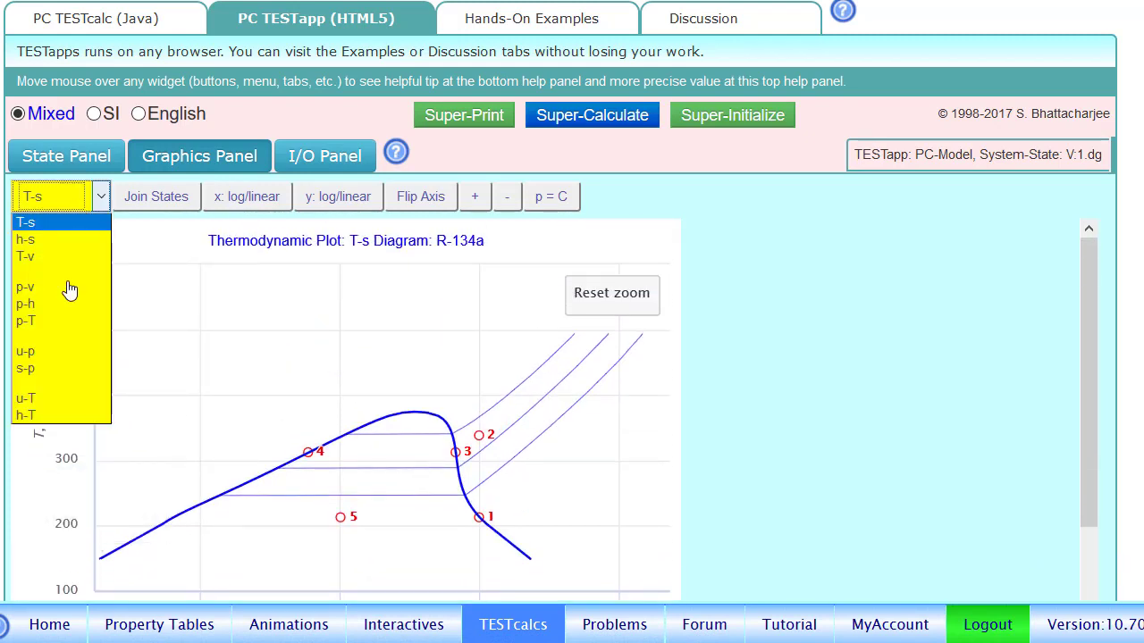
left_click(63, 226)
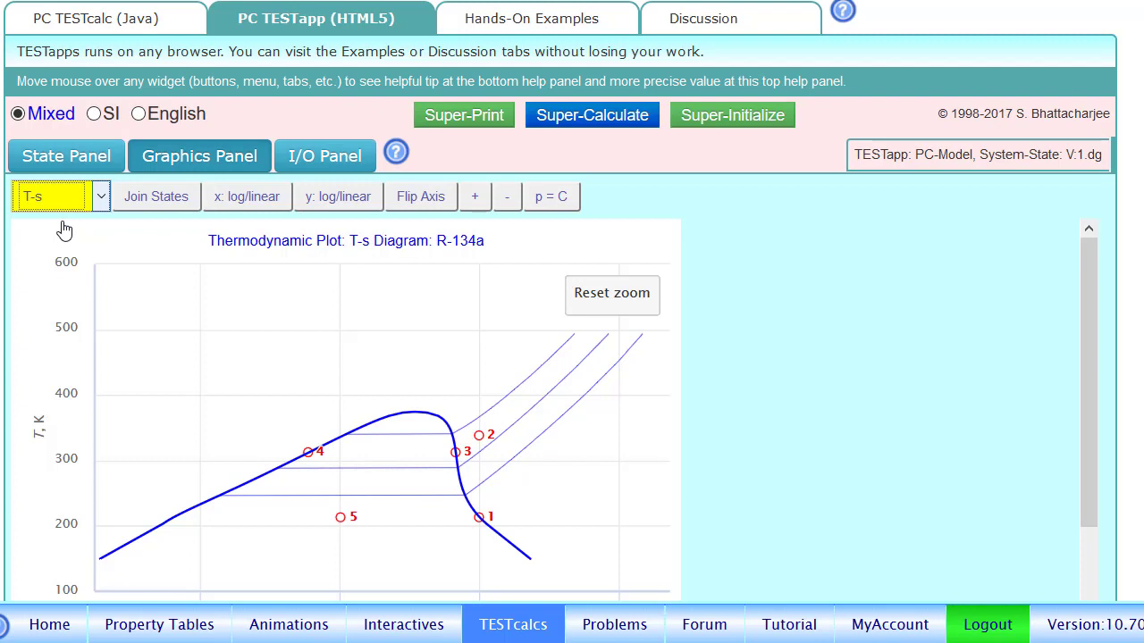
left_click(539, 208)
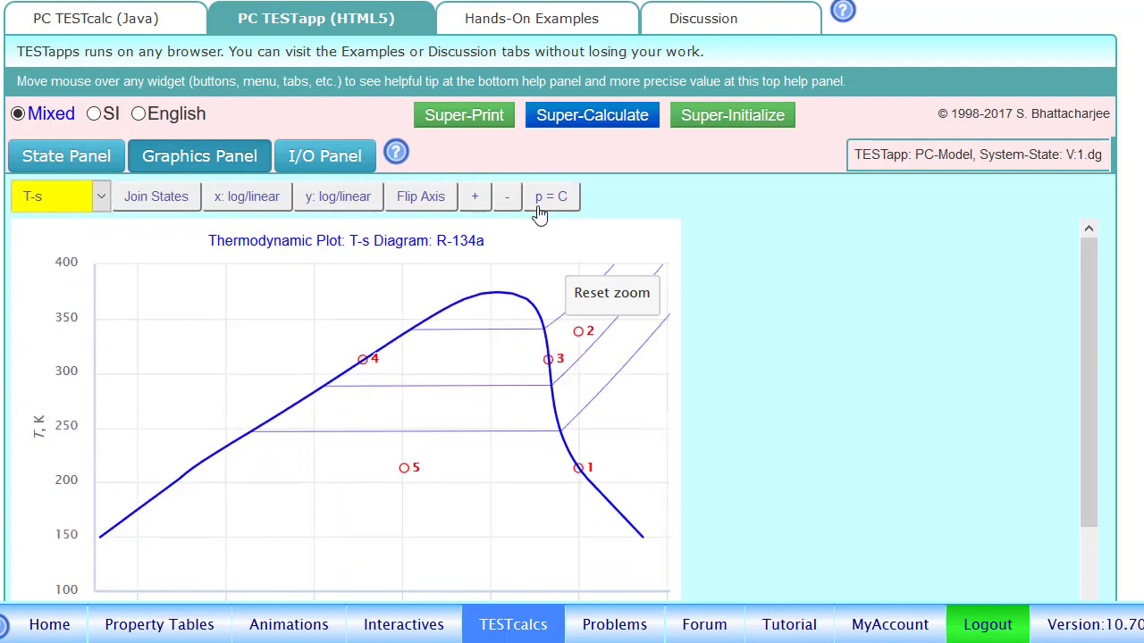
Hide constant-pressure lines, zoom in, out and into state 4, then reset the view.
left_click(538, 212)
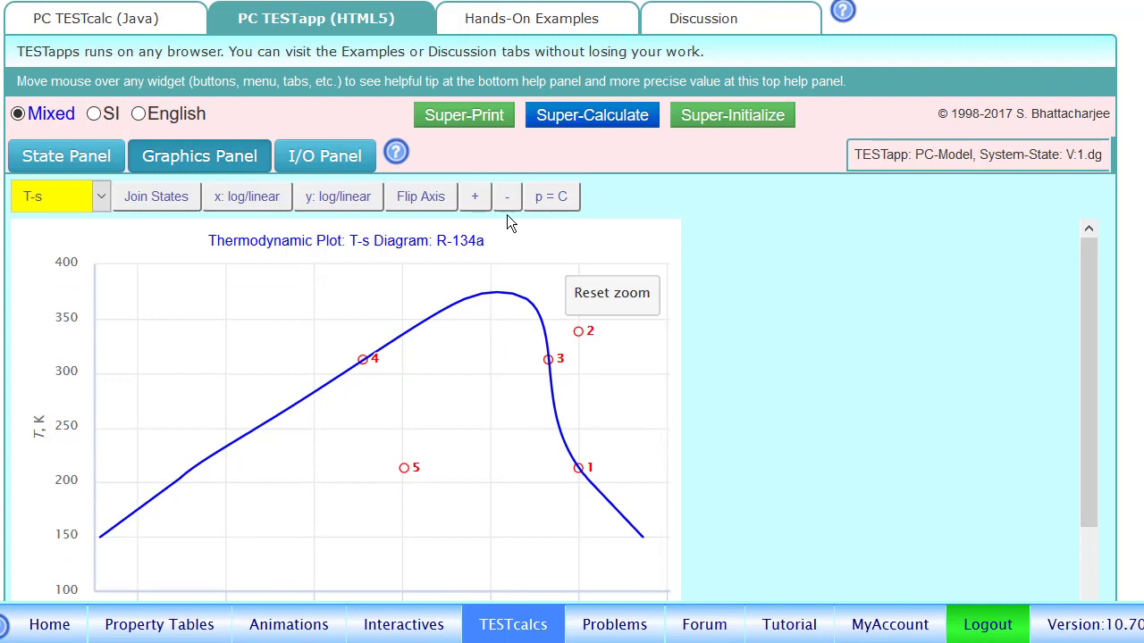
left_click(475, 197)
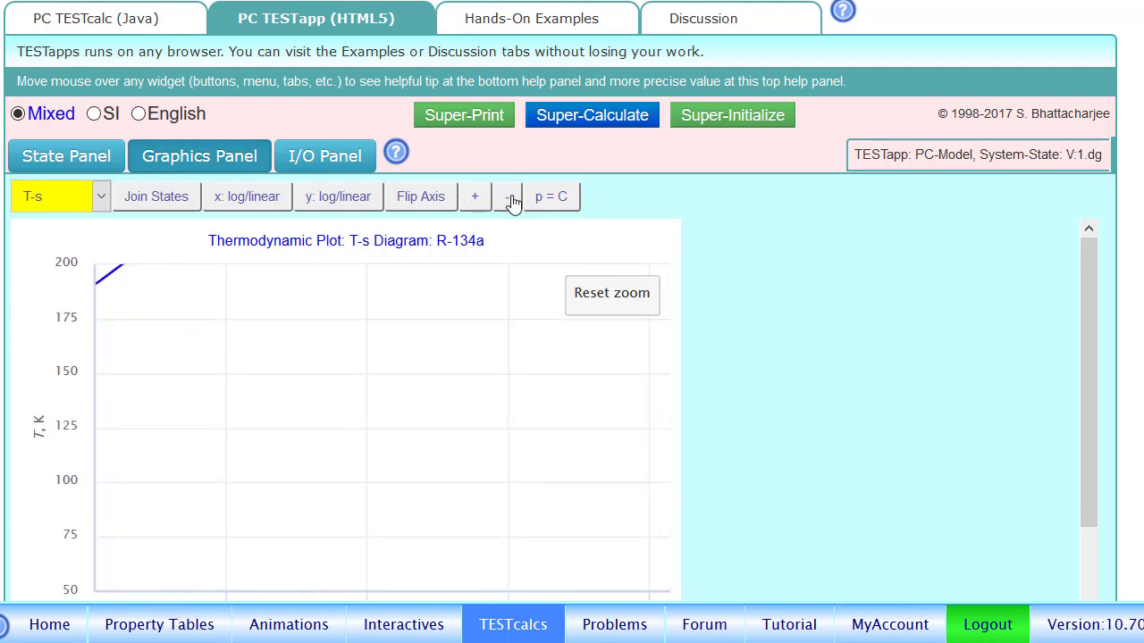
left_click(513, 198)
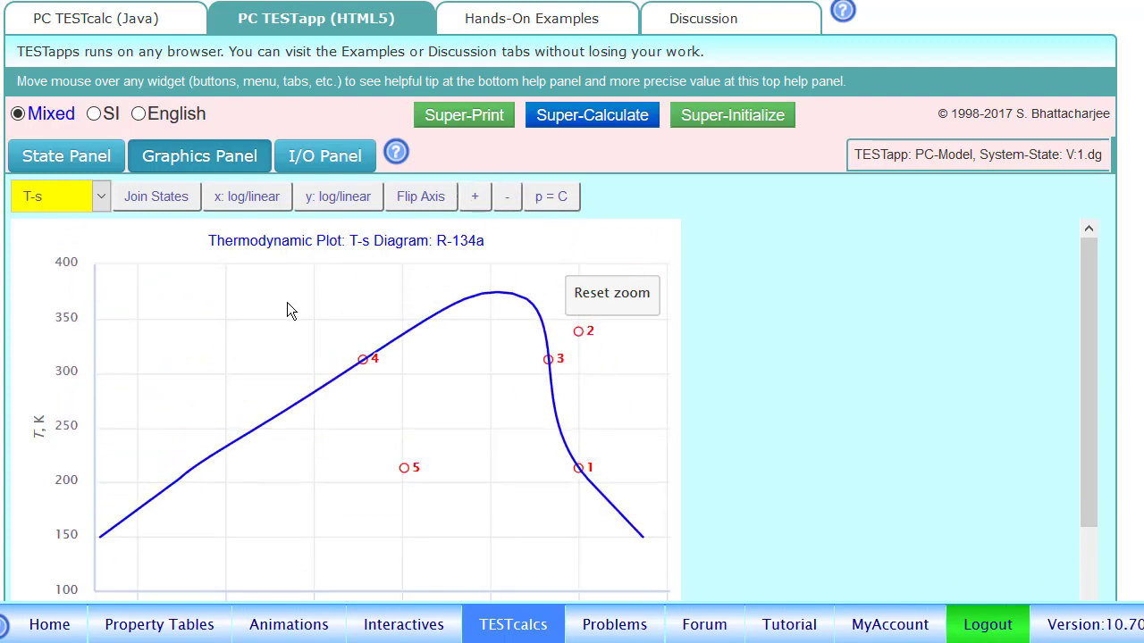
mouse_move(317, 320)
left_click_drag(317, 320, 405, 395)
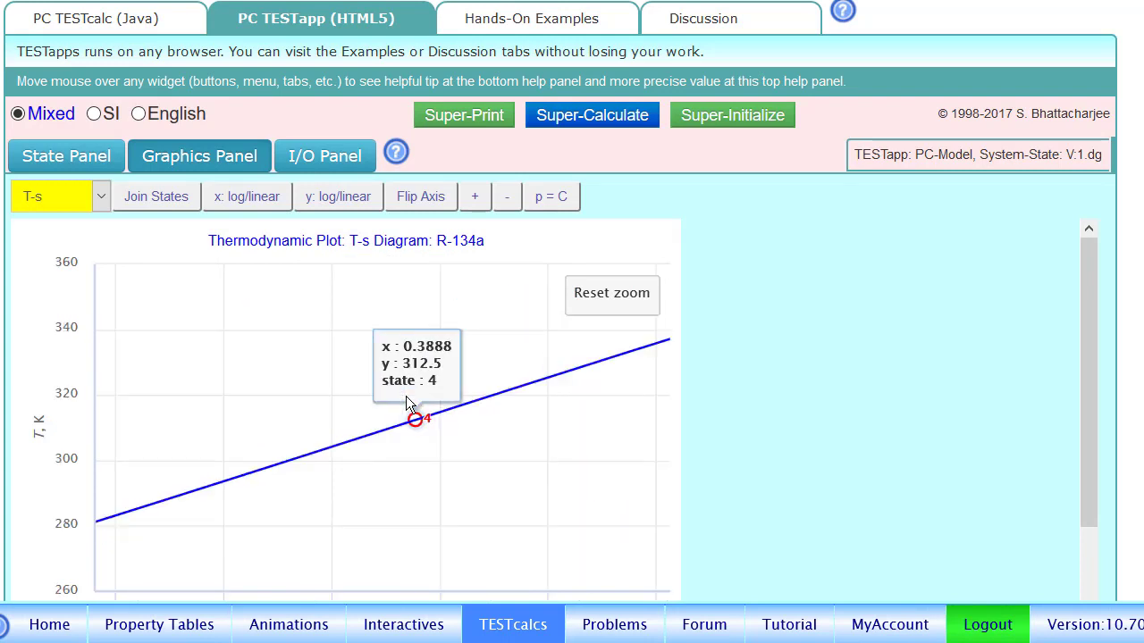
left_click(586, 293)
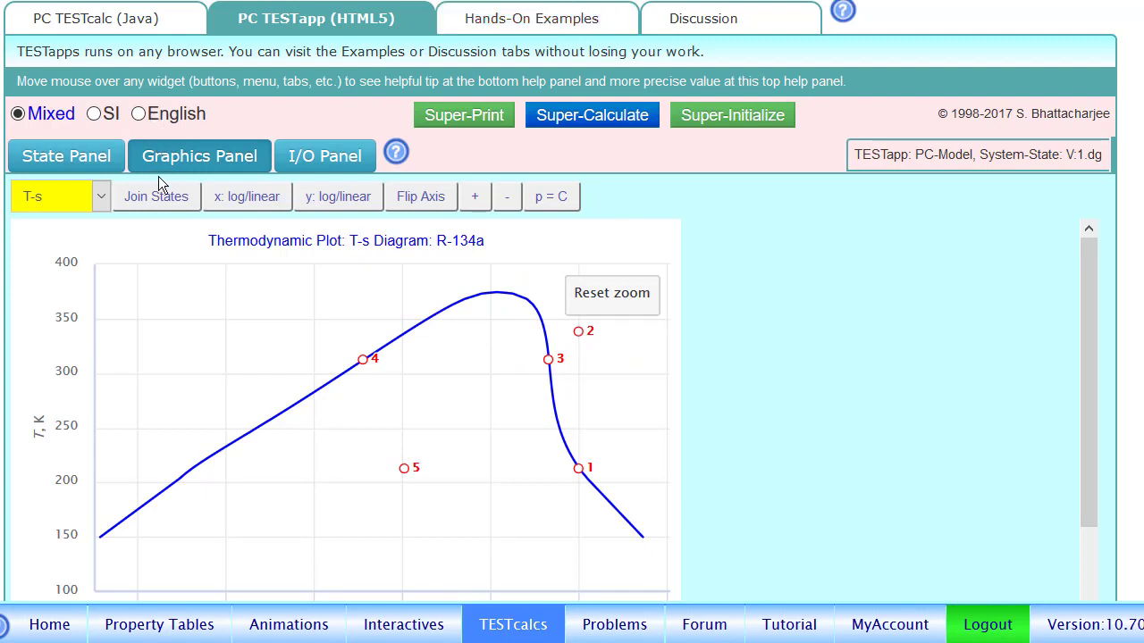
Toggle Join States and p = C lines on and off, then return to the State Panel.
left_click(152, 202)
left_click(150, 210)
left_click(545, 198)
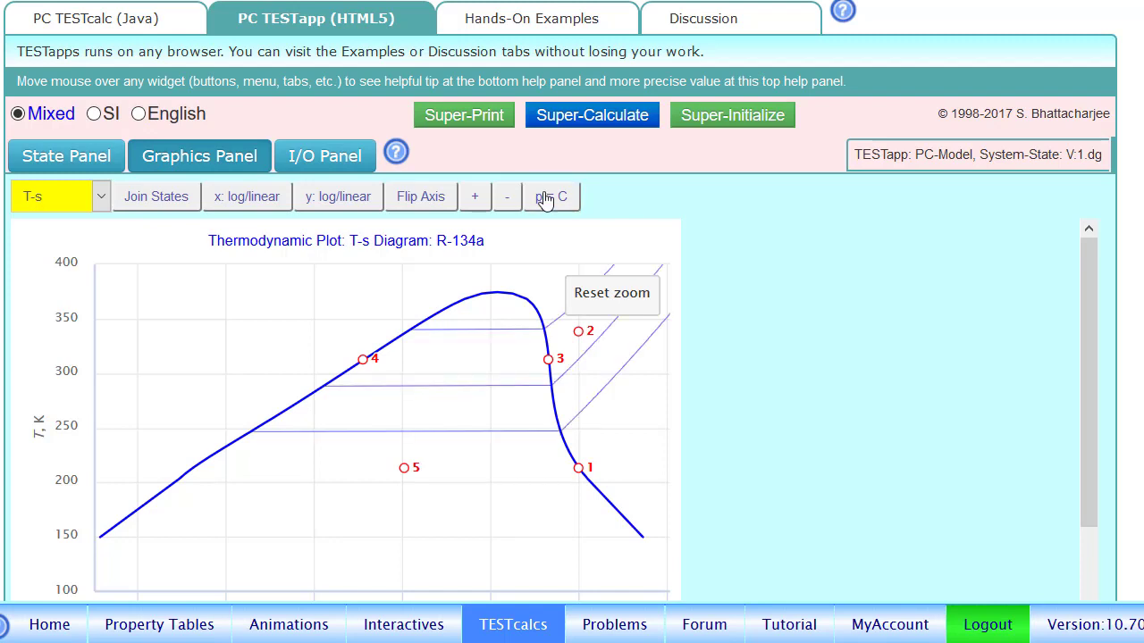
left_click(545, 198)
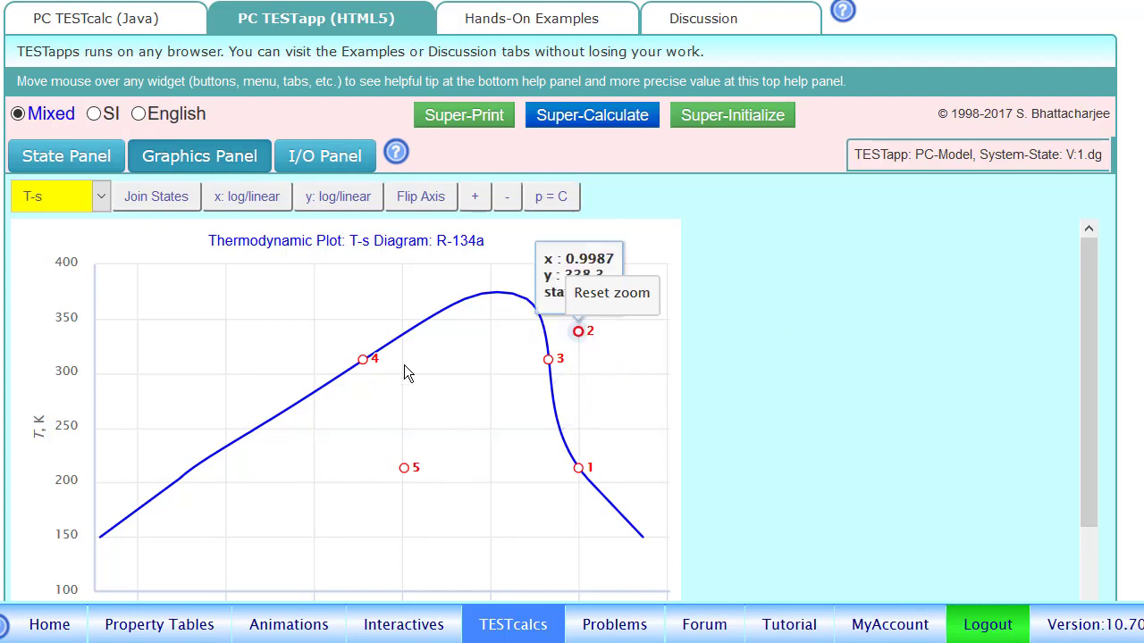
left_click(45, 164)
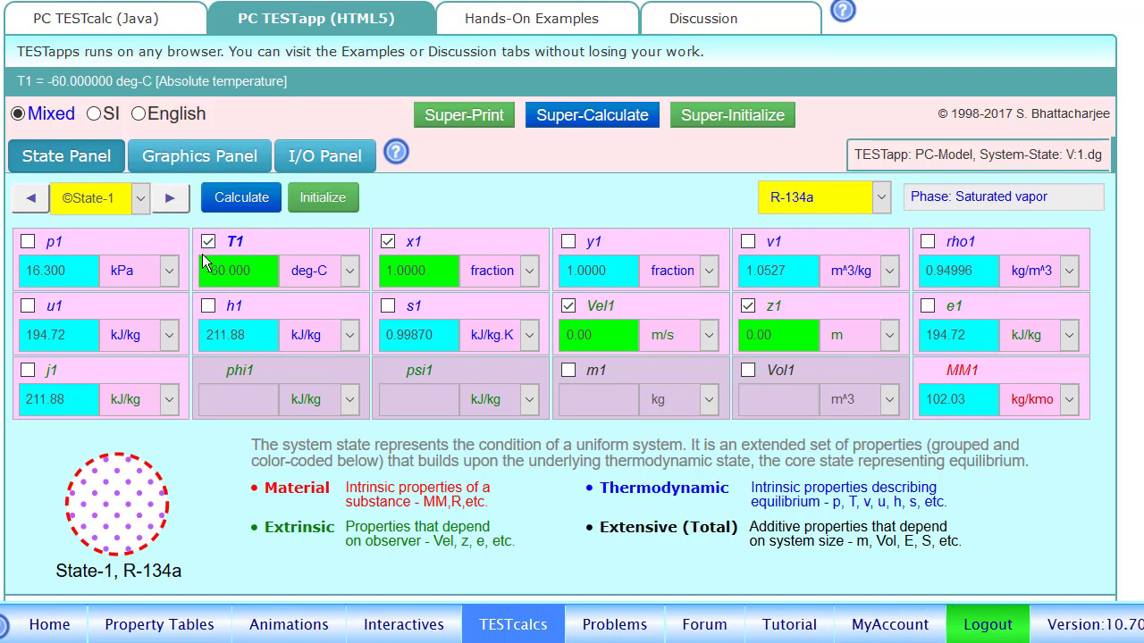
left_click(170, 201)
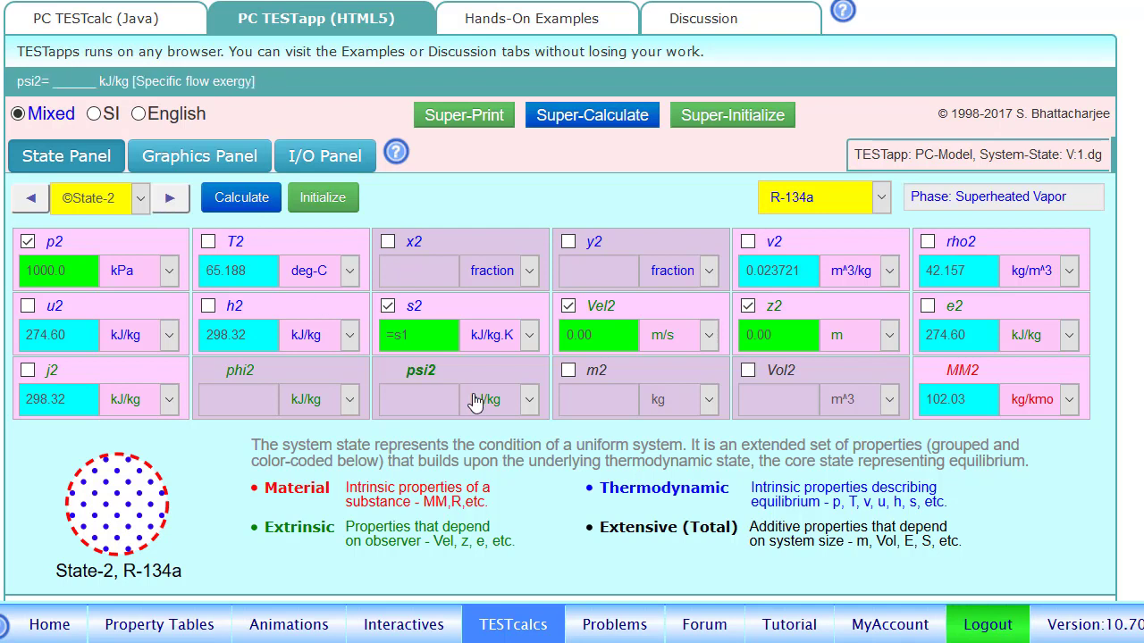
left_click(25, 205)
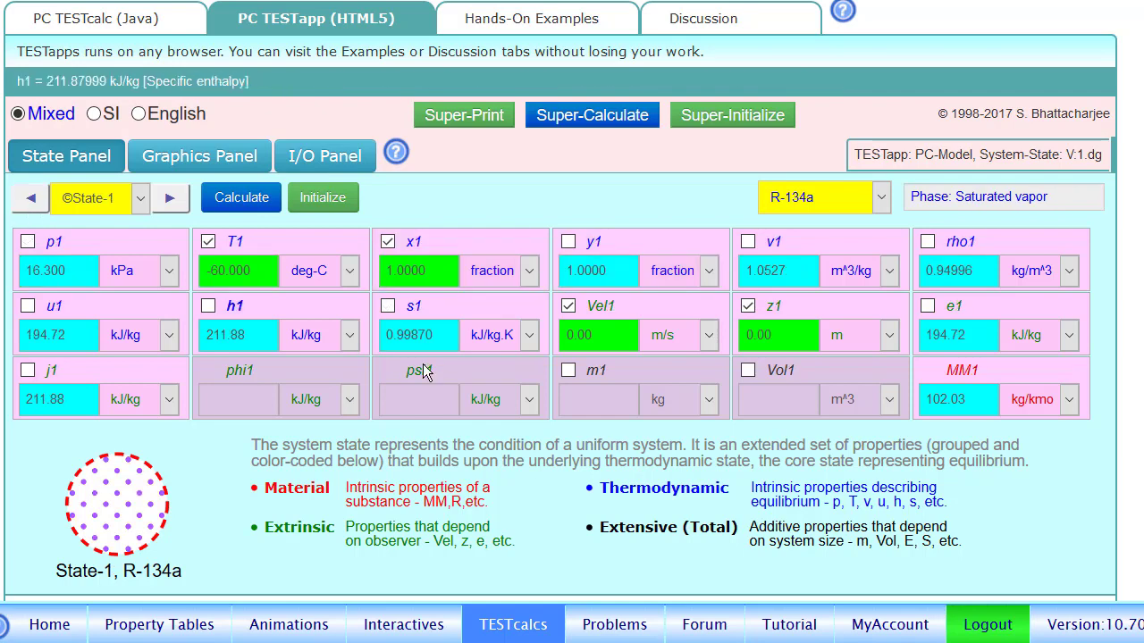
left_click(169, 197)
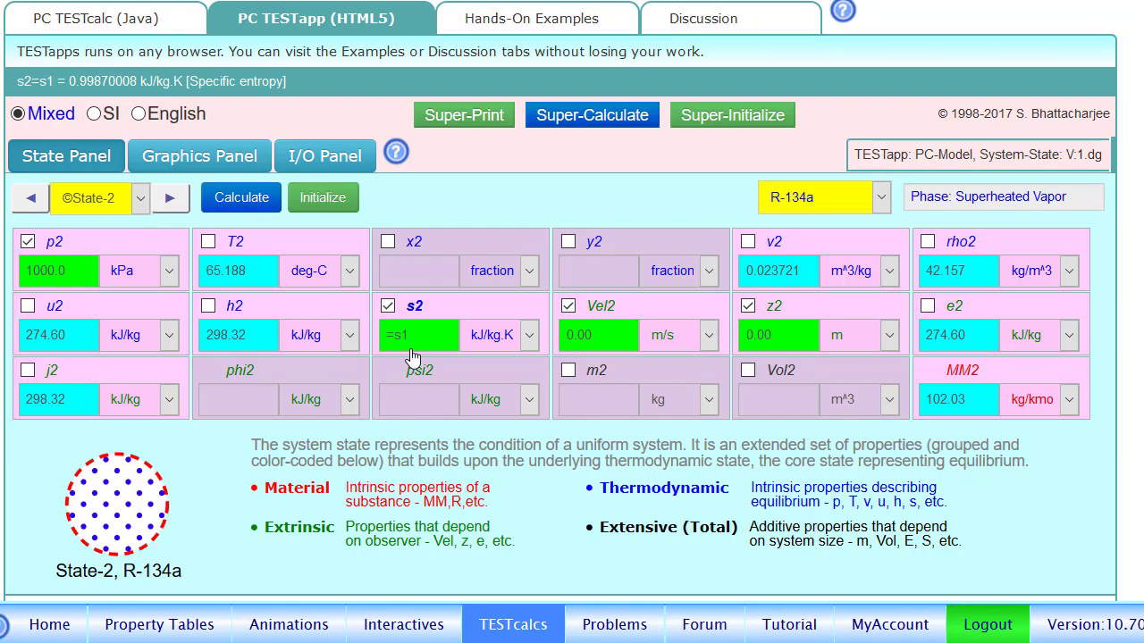
left_click(29, 200)
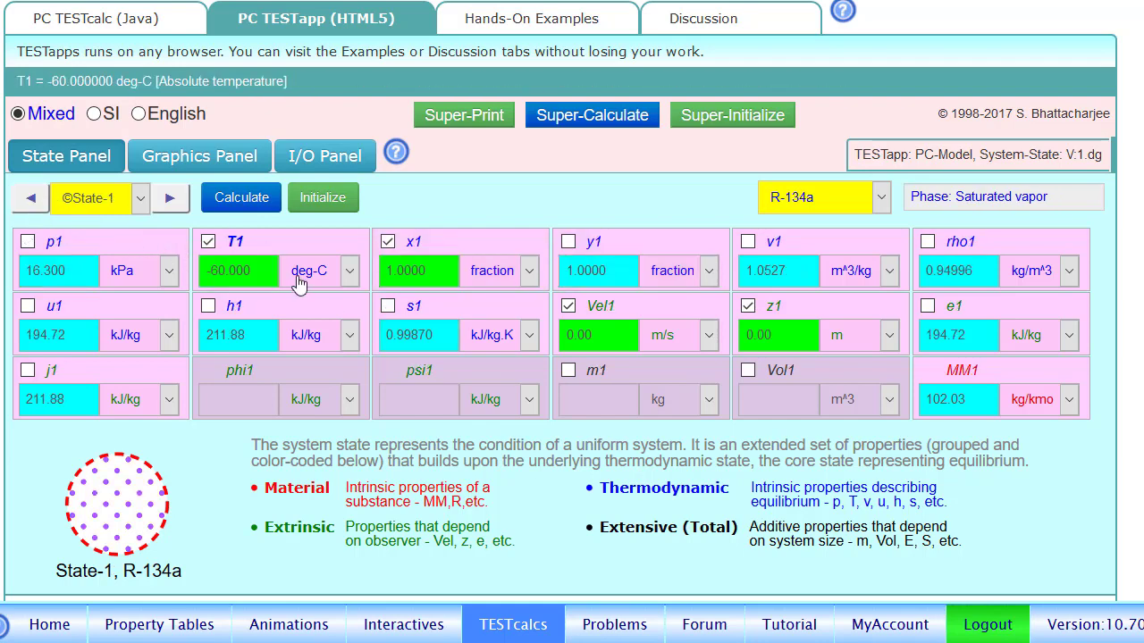
Change T1 to -50 °C and Super-Calculate all states, giving p1 29.900 kPa.
left_click(229, 286)
key("BackSpace")
key("BackSpace")
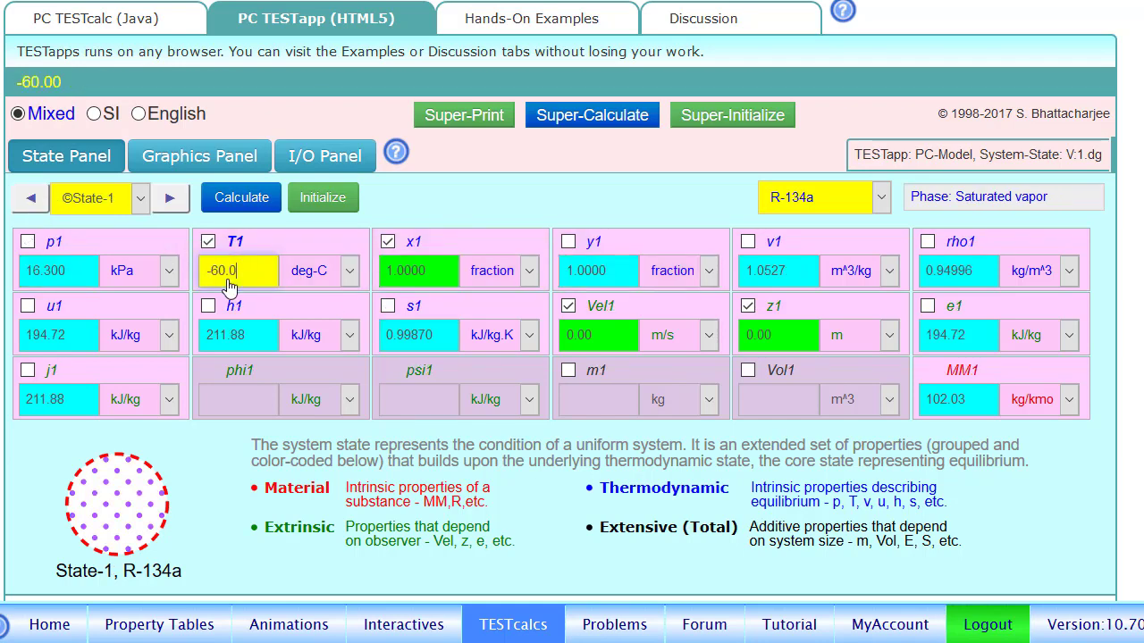
key("BackSpace")
key("BackSpace")
key("BackSpace")
key("BackSpace")
type("50")
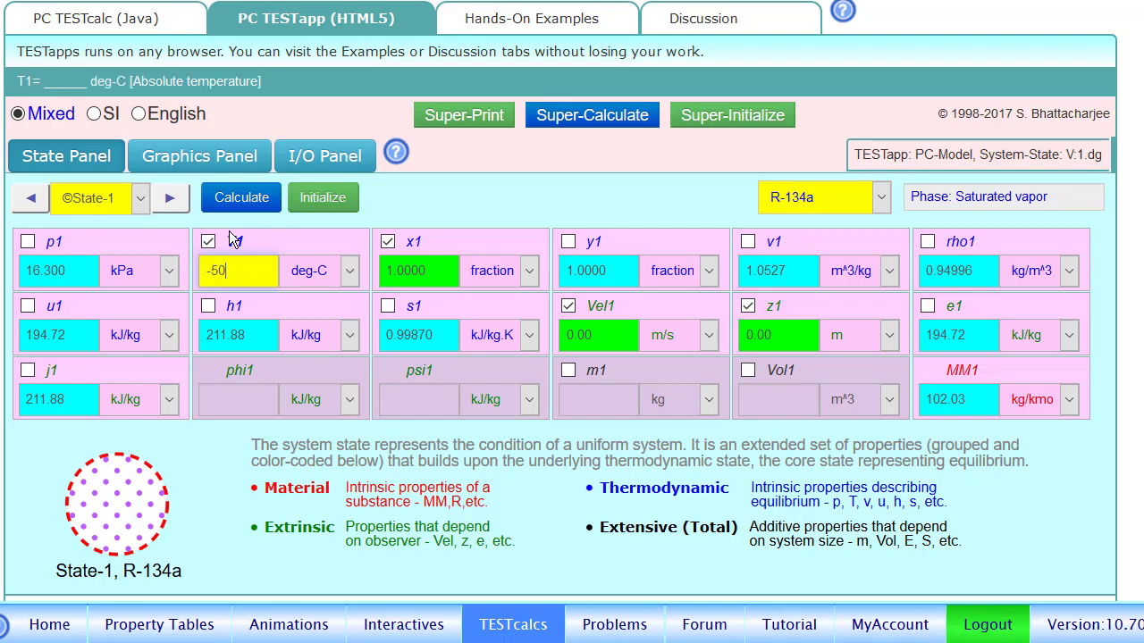
left_click(616, 134)
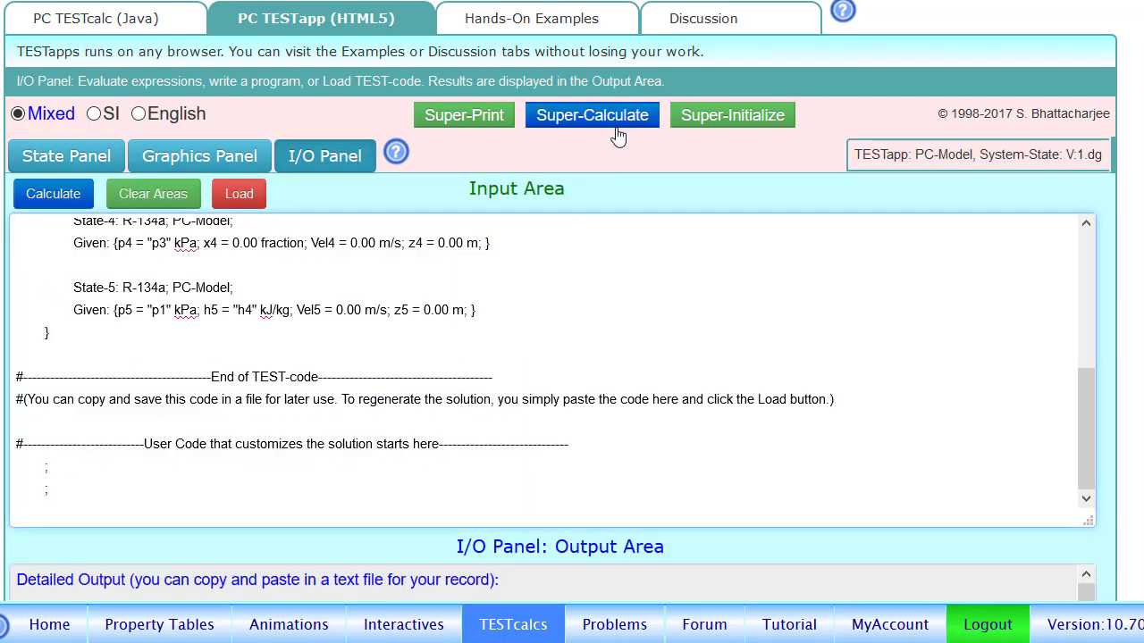
left_click(55, 165)
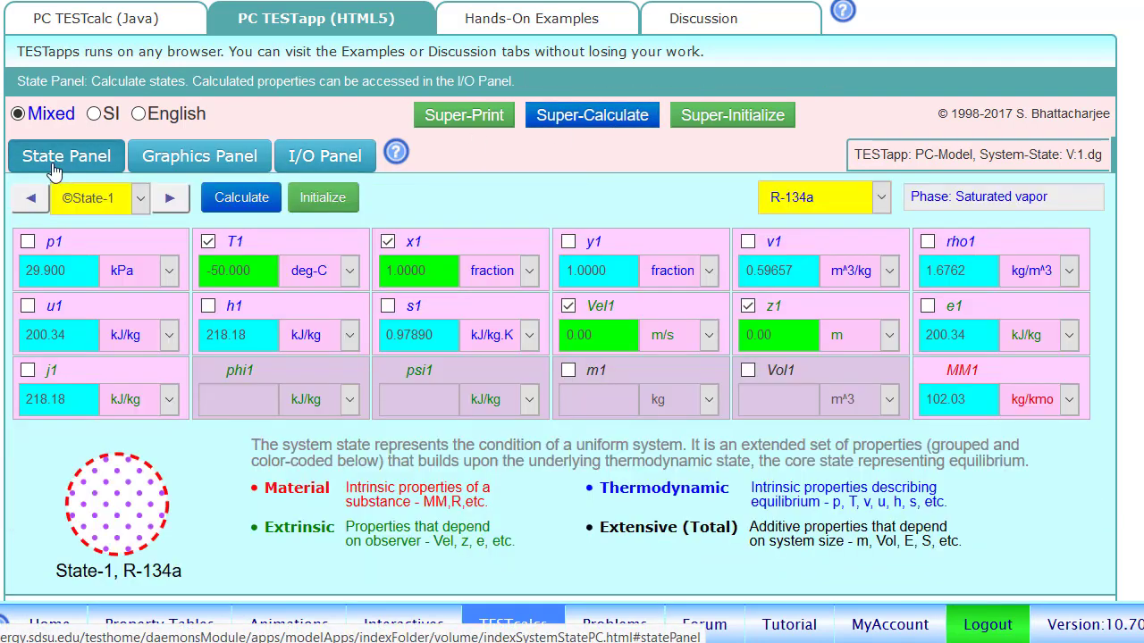
Step through recalculated State-2 and end on State-3 (T3 39.360 °C, h3 270.55 kJ/kg).
left_click(142, 199)
left_click(170, 199)
left_click(170, 198)
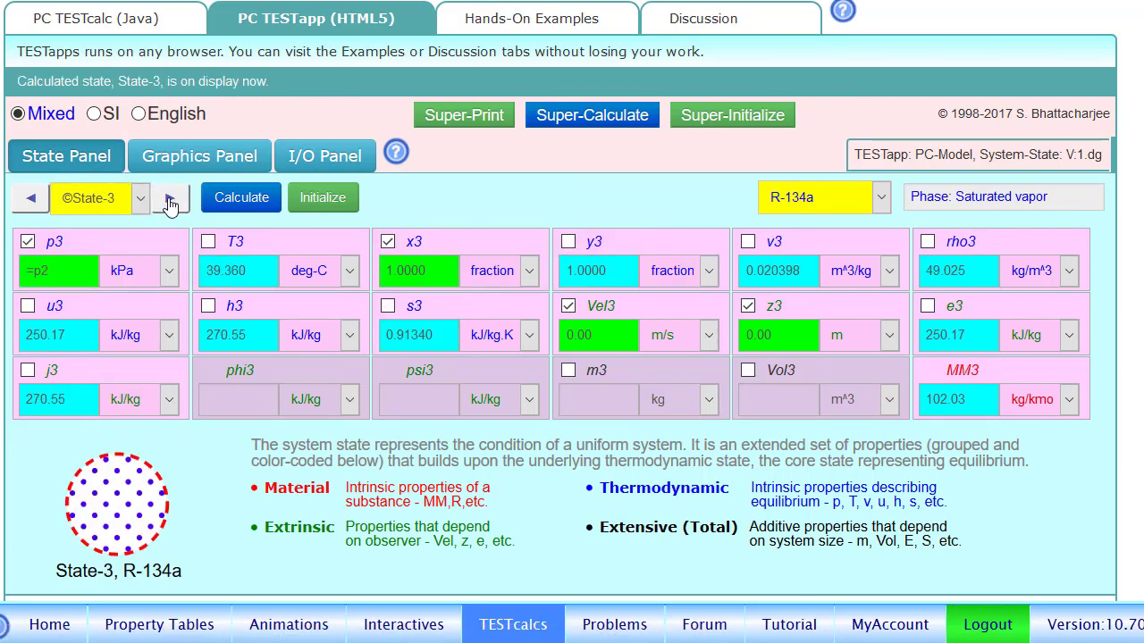
left_click(32, 198)
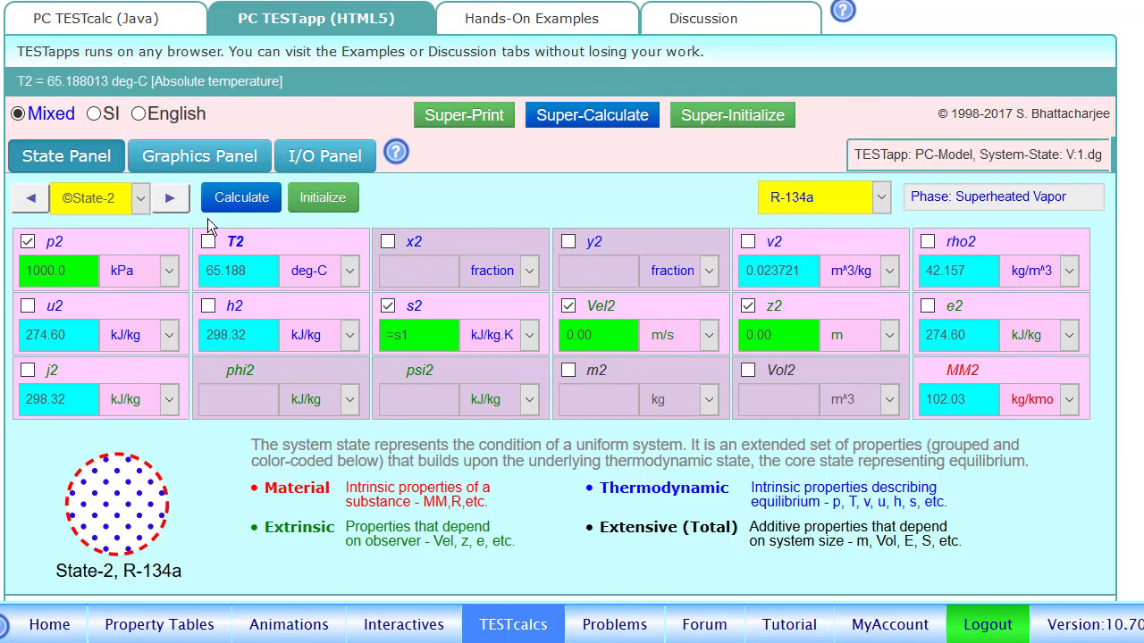
left_click(168, 198)
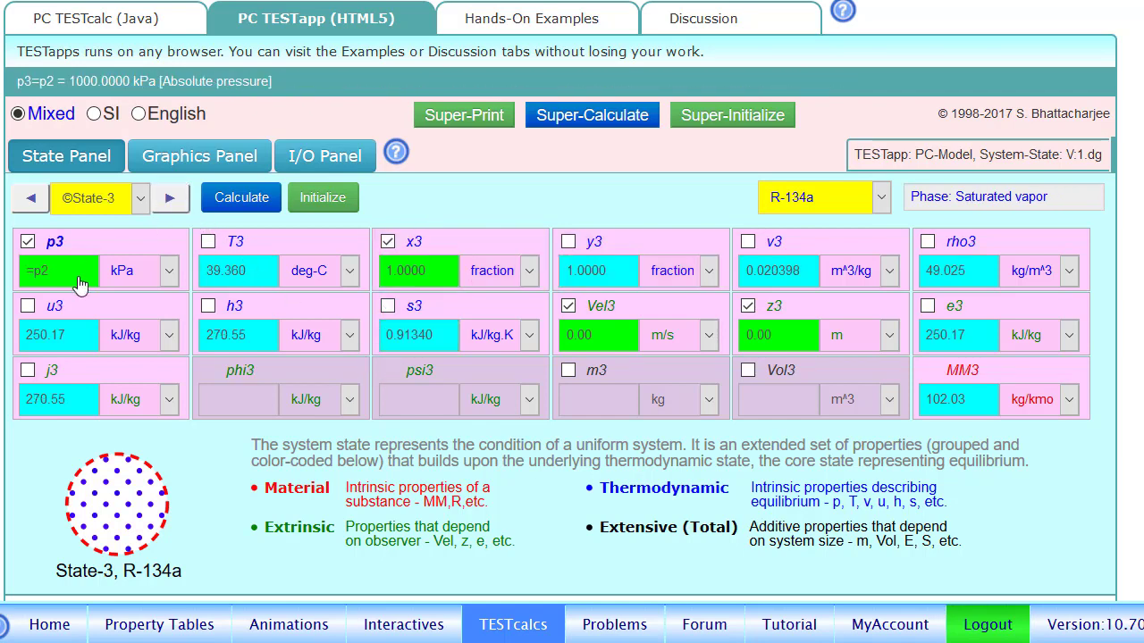